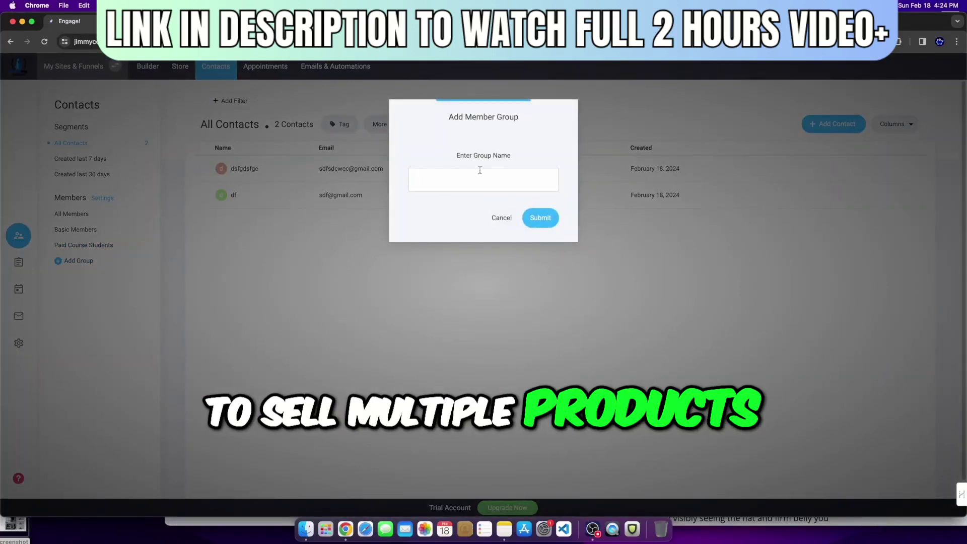
Dismiss the Add Member Group dialog without creating a new group.
click(479, 170)
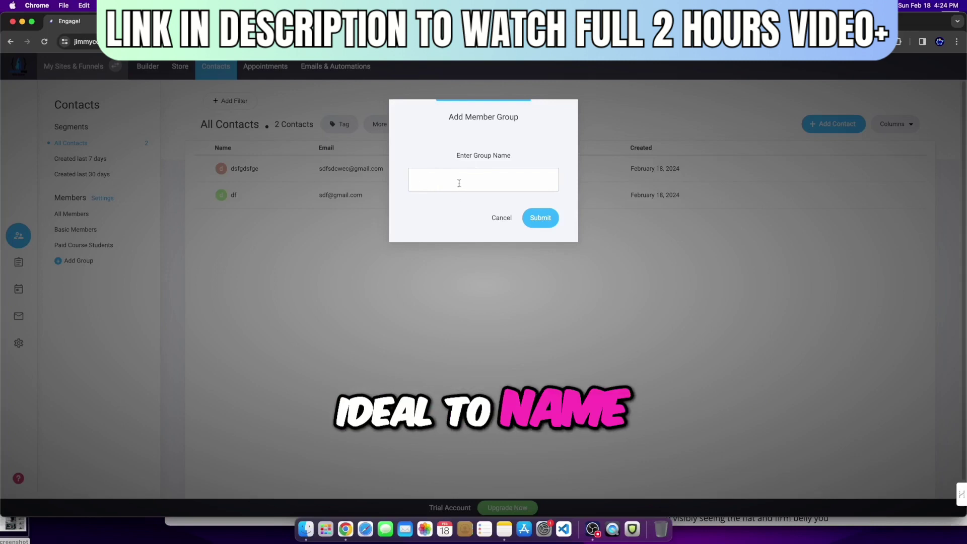
click(501, 218)
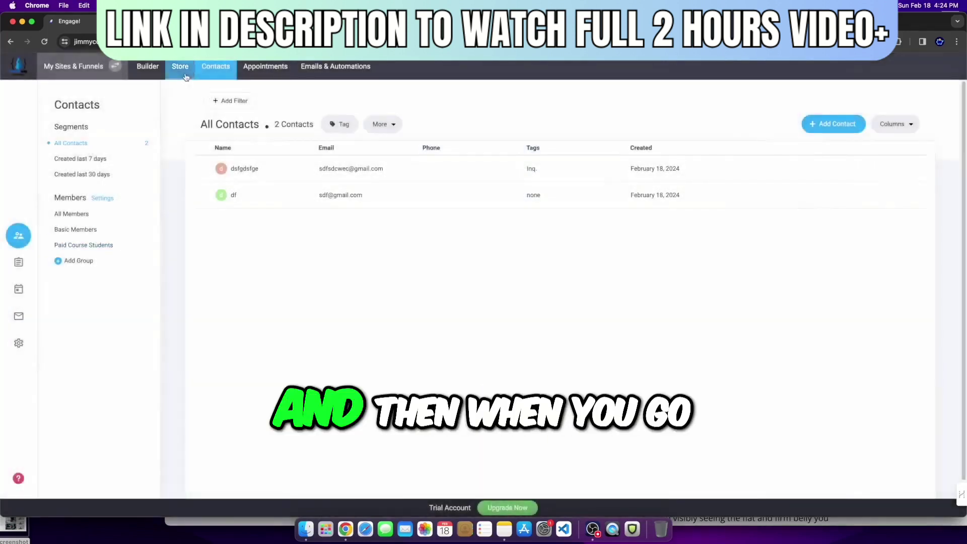
Give the Fitness Coaching Program product the Paid Course Students member group, then return to Products.
click(181, 71)
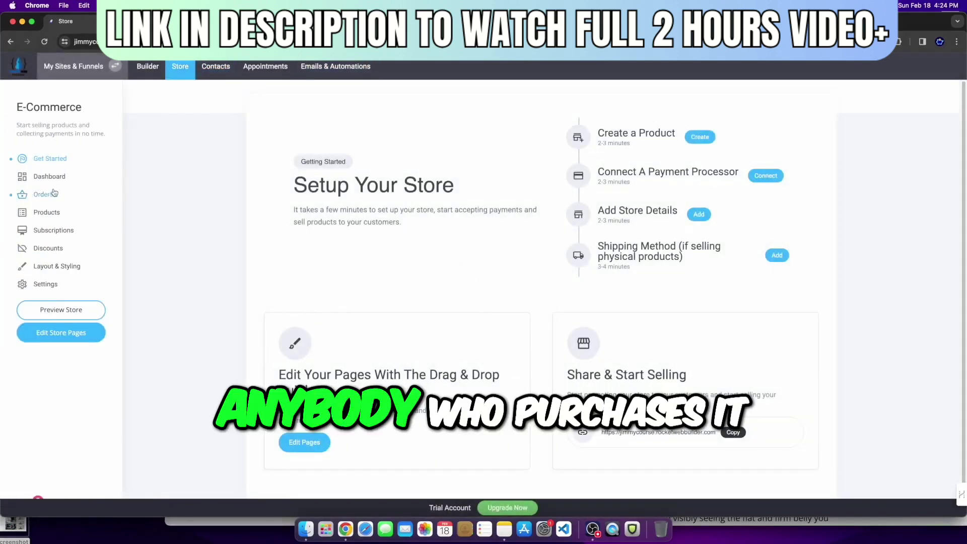
click(51, 212)
click(353, 190)
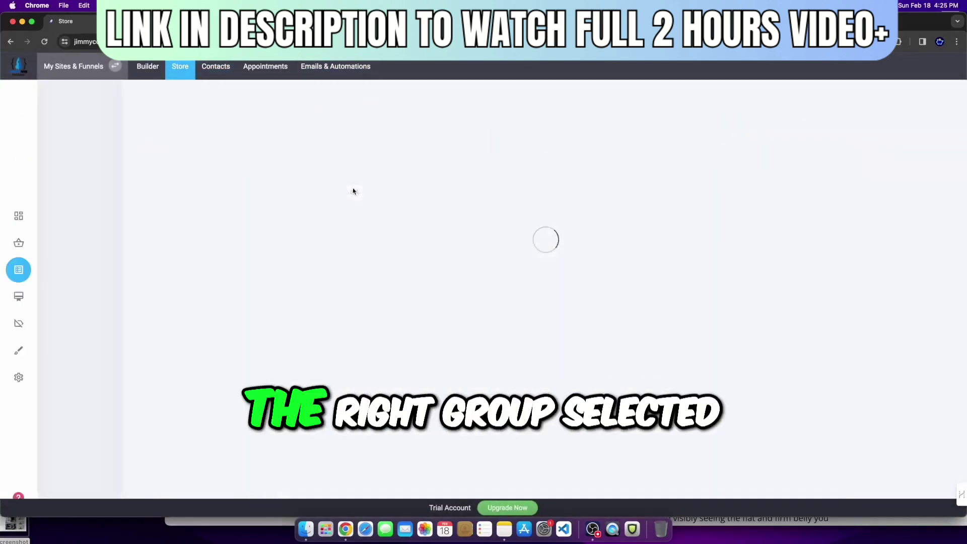
scroll(438, 350, down, 4)
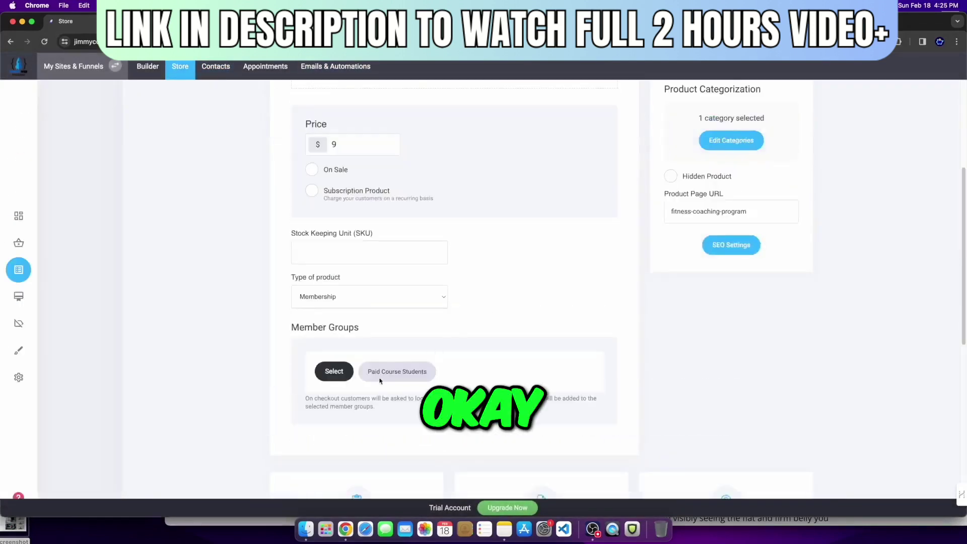
click(338, 371)
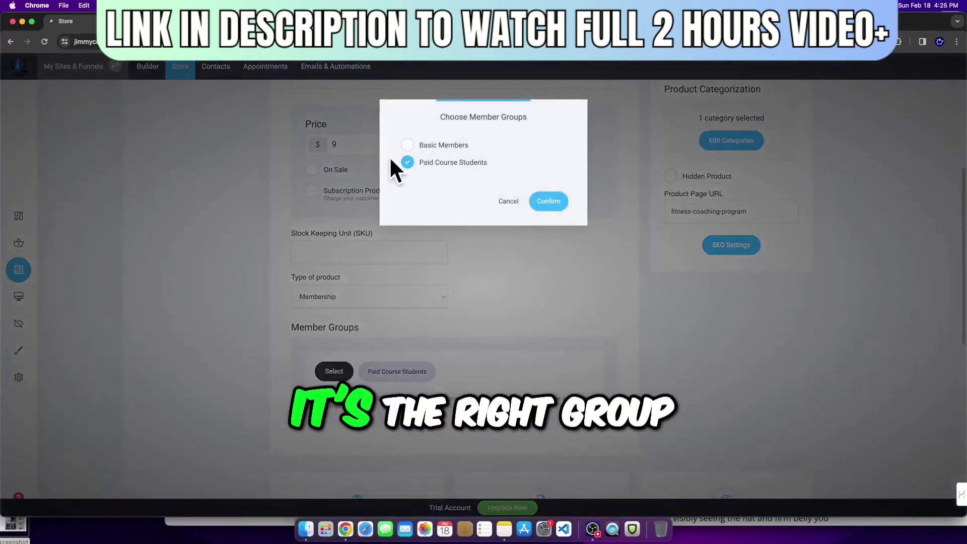
click(516, 202)
scroll(504, 302, down, 5)
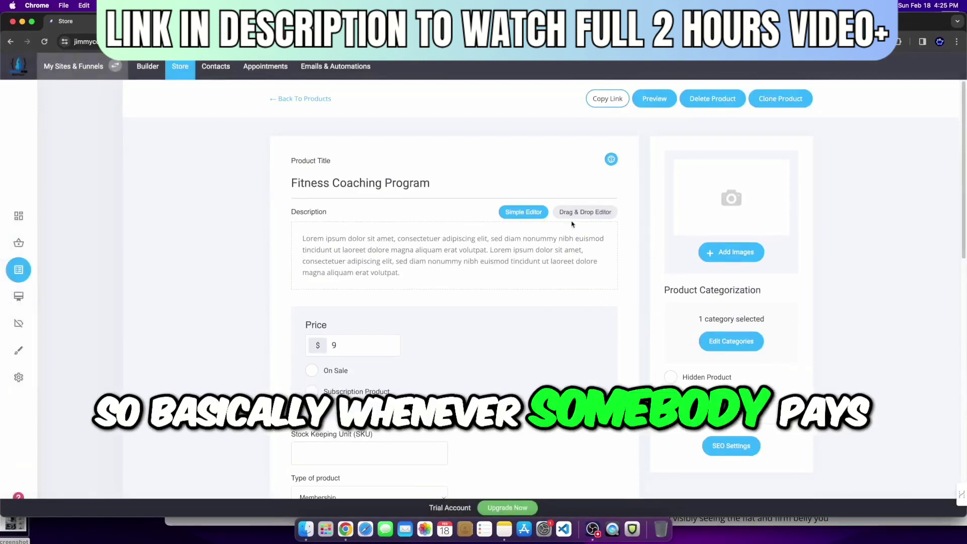
scroll(426, 250, down, 7)
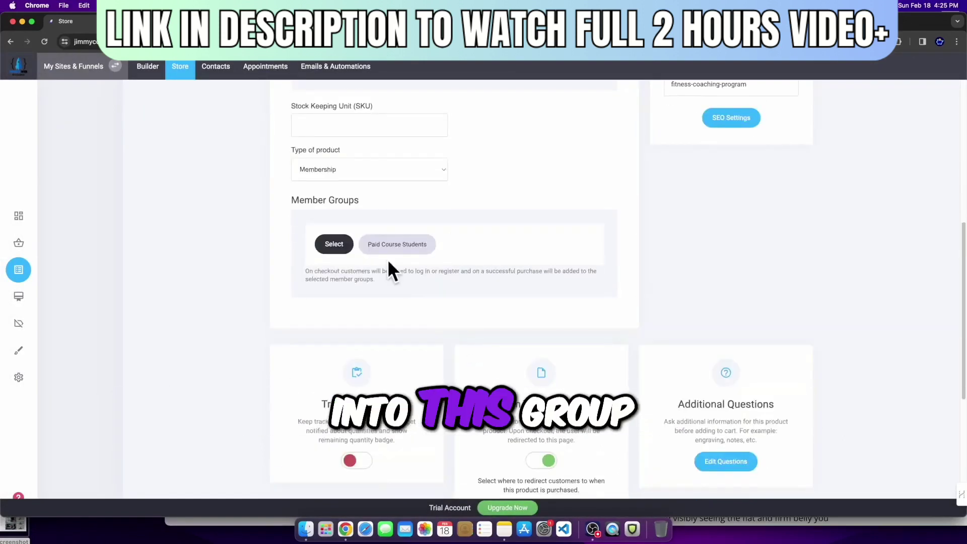
scroll(423, 298, up, 7)
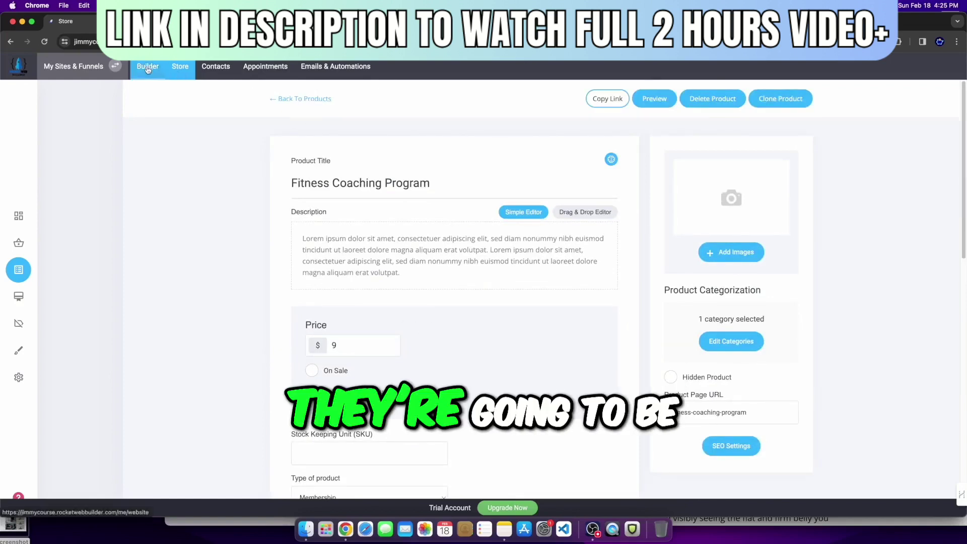
scroll(444, 340, down, 2)
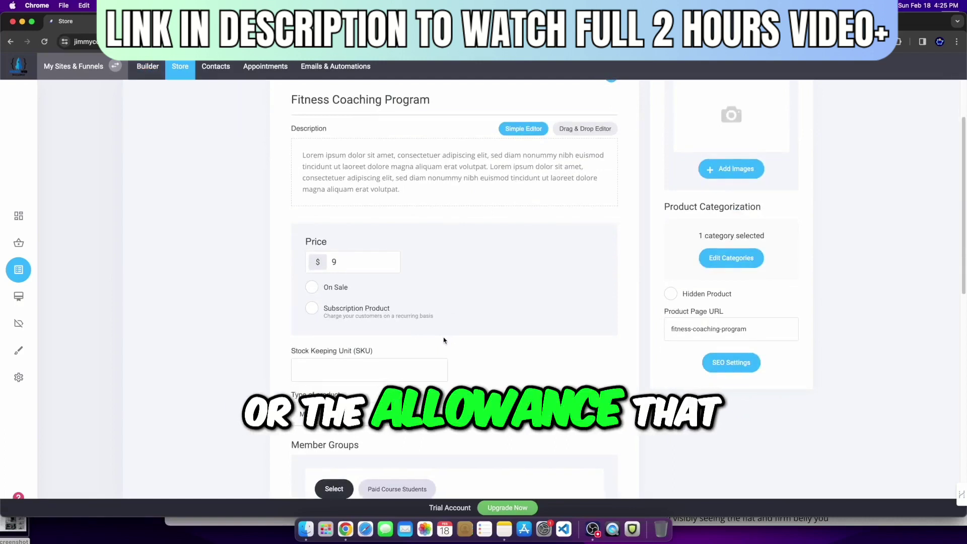
scroll(397, 297, up, 2)
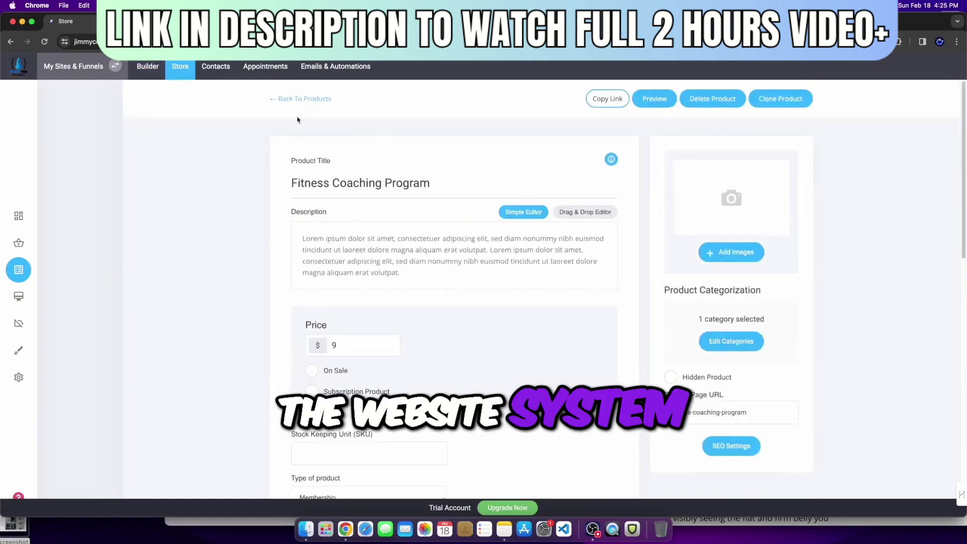
click(303, 101)
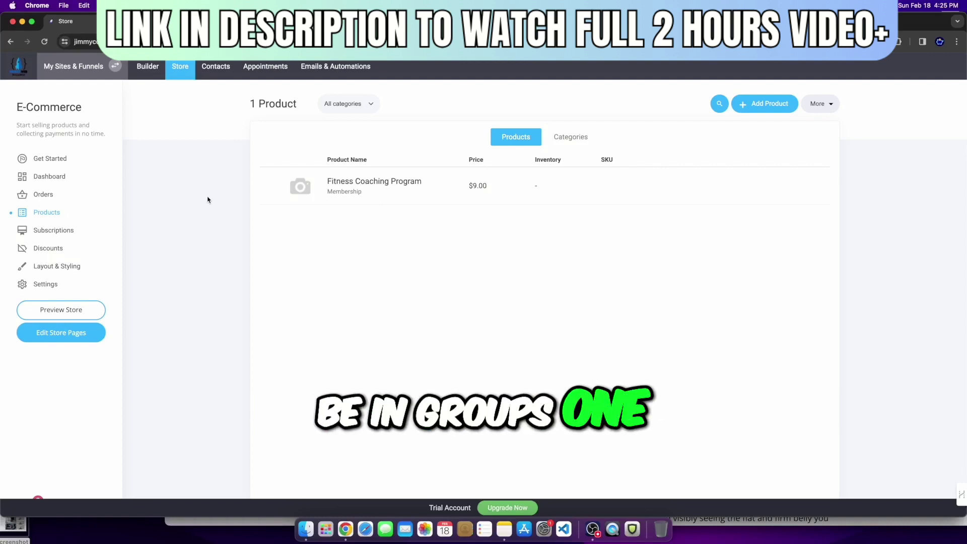
click(215, 67)
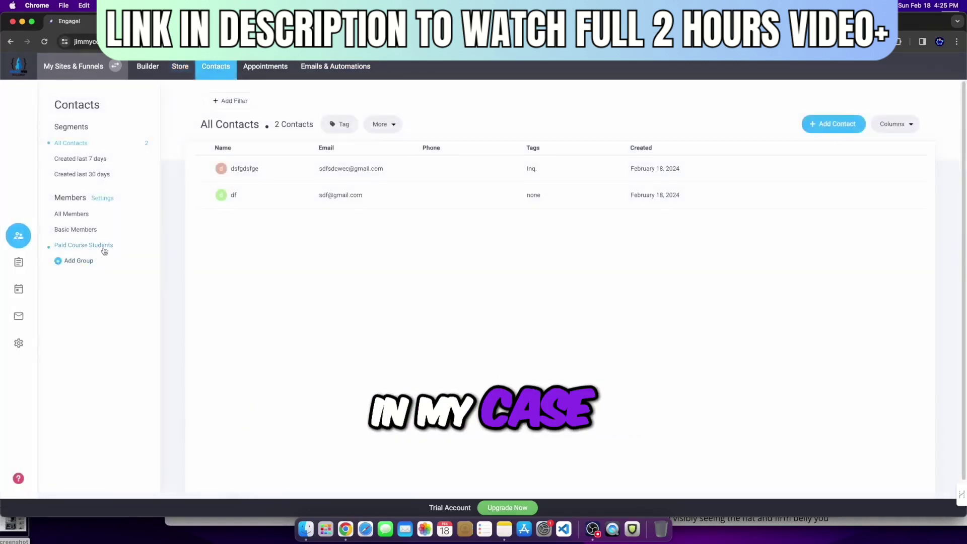
Check that Paid Course Students has 0 members, then switch to the website Builder.
click(83, 245)
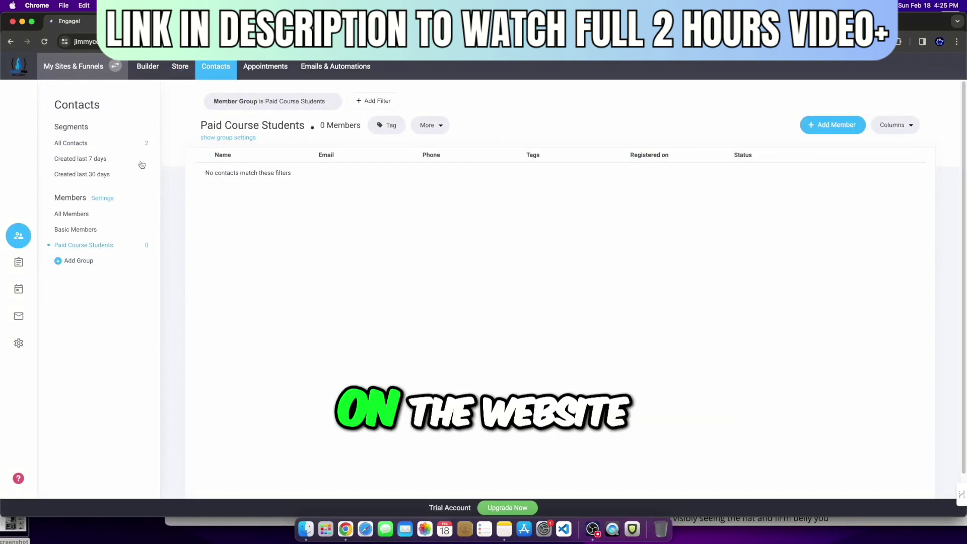
click(147, 67)
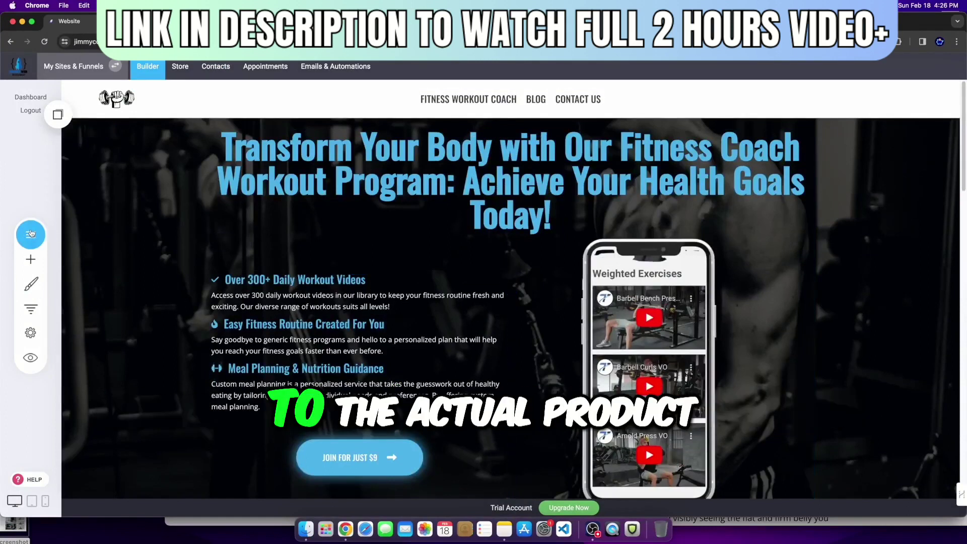
Open the Fitness Workout Coach landing page, select its ORDER NOW button, and reopen the pages list.
click(32, 233)
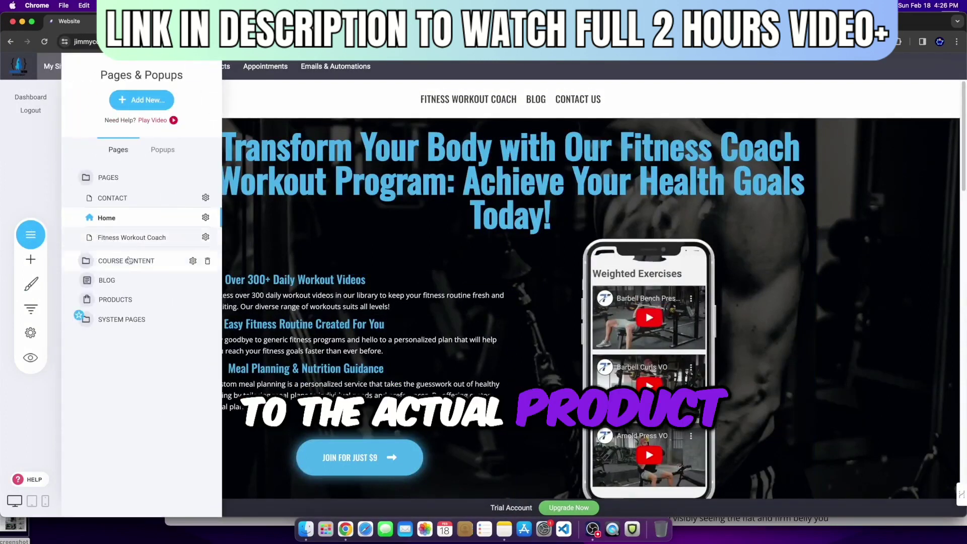
click(151, 237)
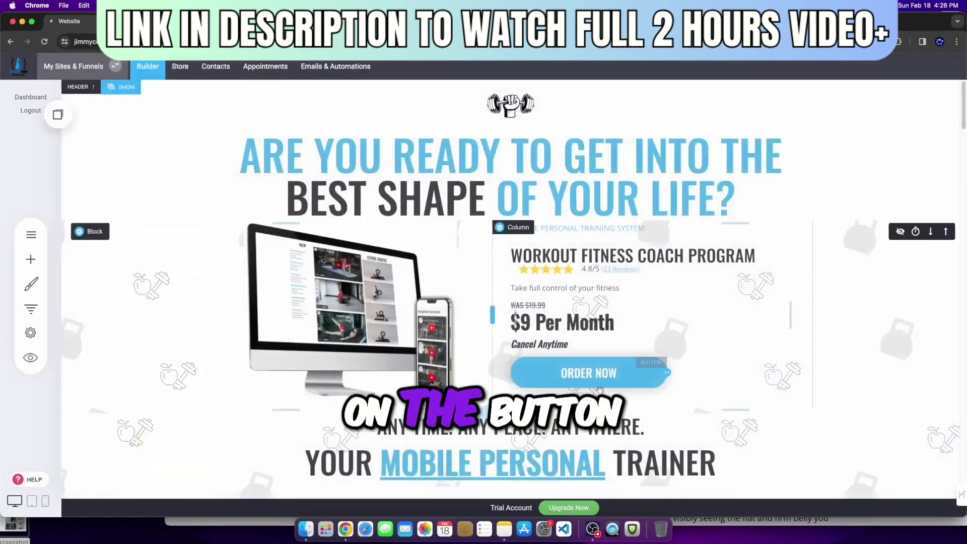
click(578, 378)
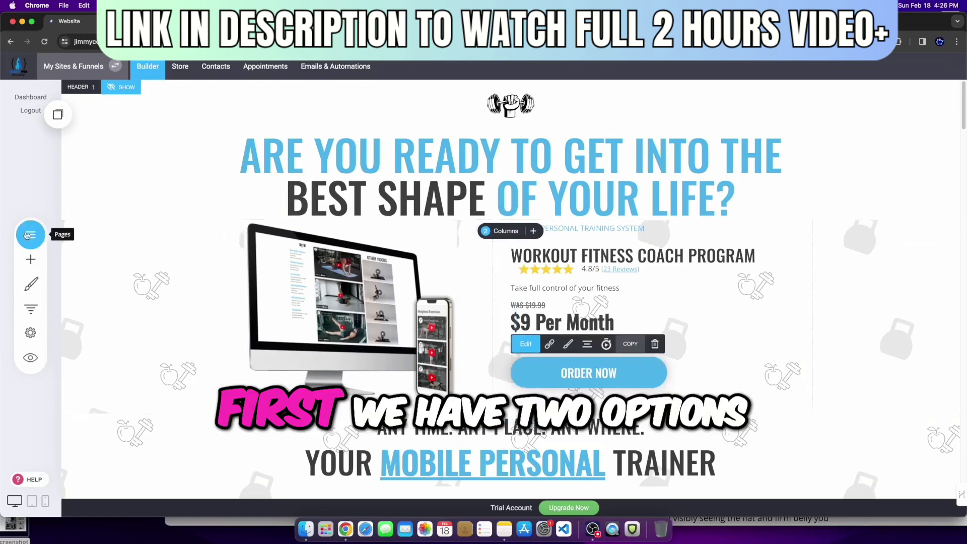
click(31, 235)
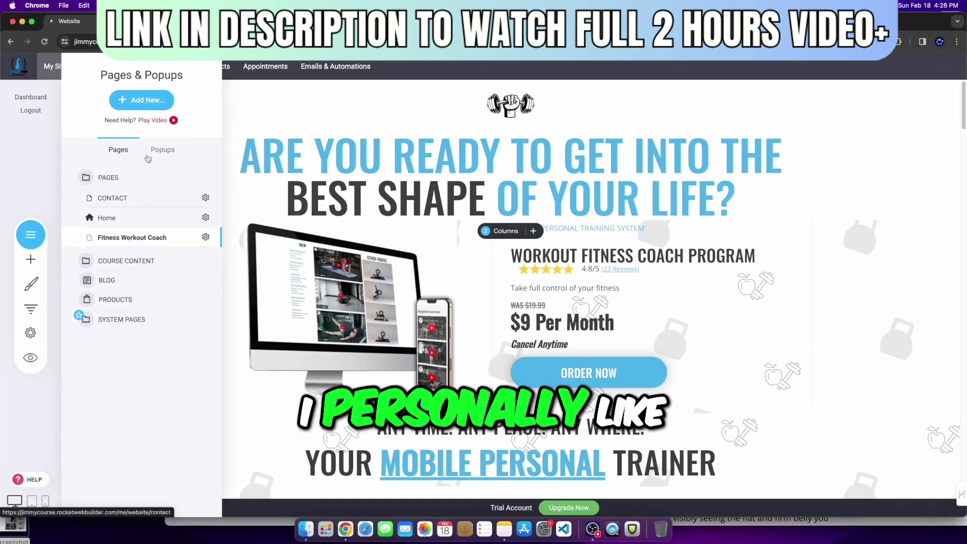
Create a new popup from a Checkout template.
click(162, 149)
click(141, 225)
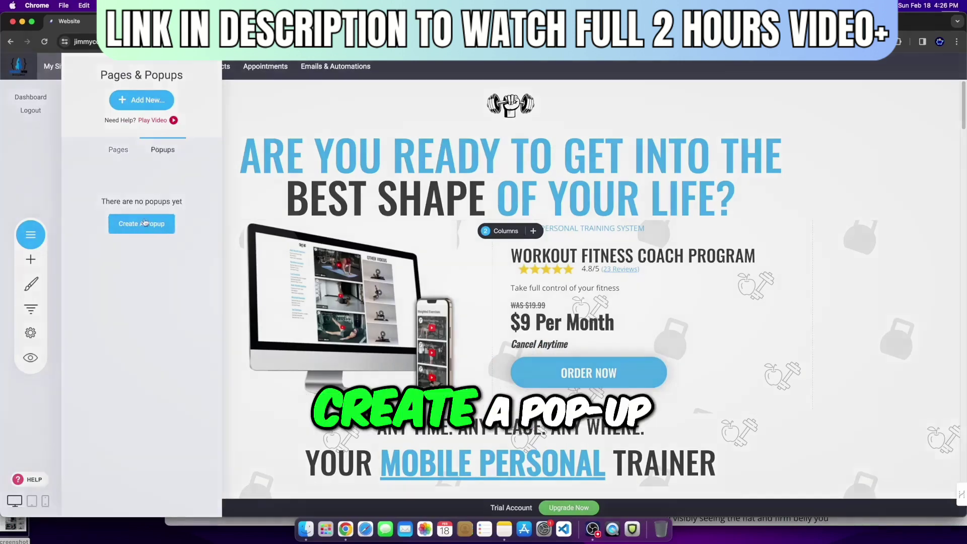
click(95, 188)
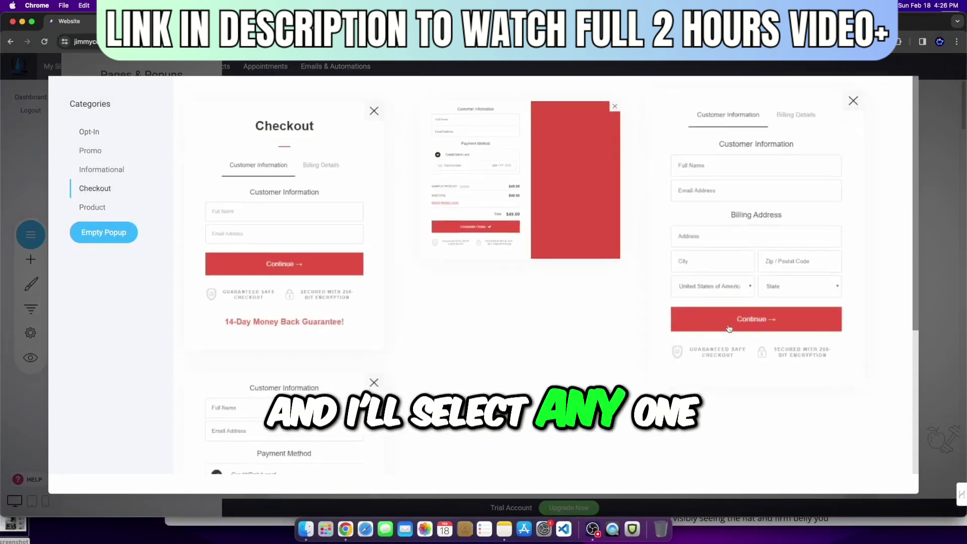
scroll(452, 451, down, 4)
scroll(374, 364, up, 4)
scroll(374, 365, down, 3)
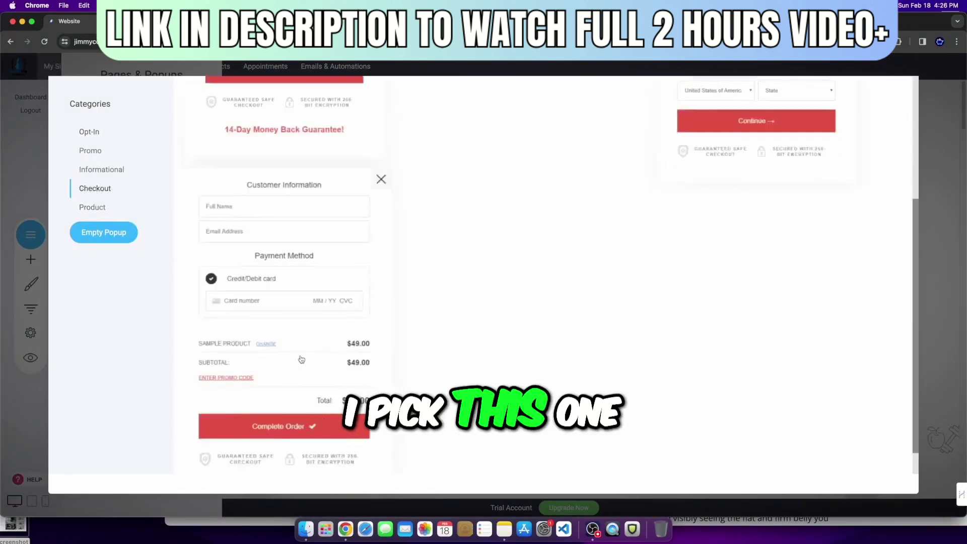
click(300, 360)
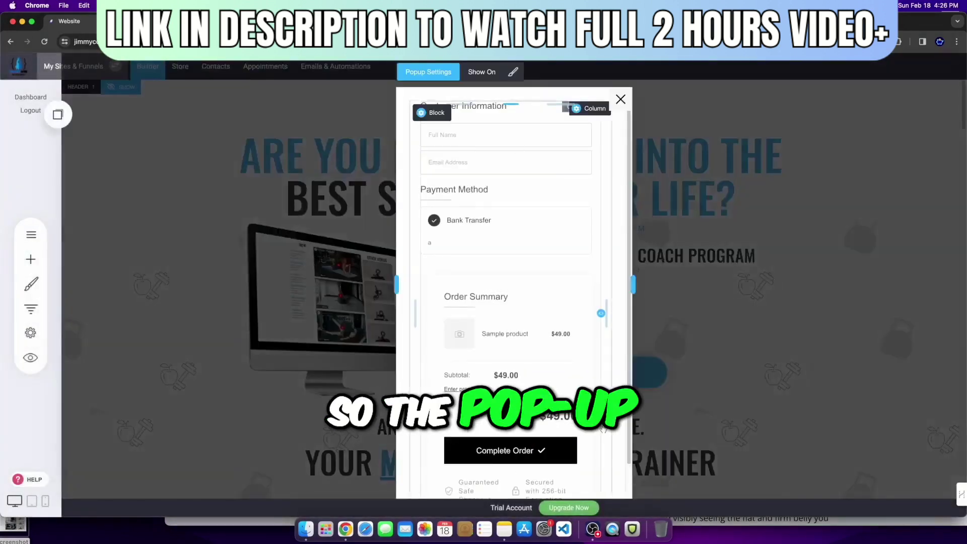
Set the checkout form's product to Fitness Coaching Program ($9.00).
click(532, 226)
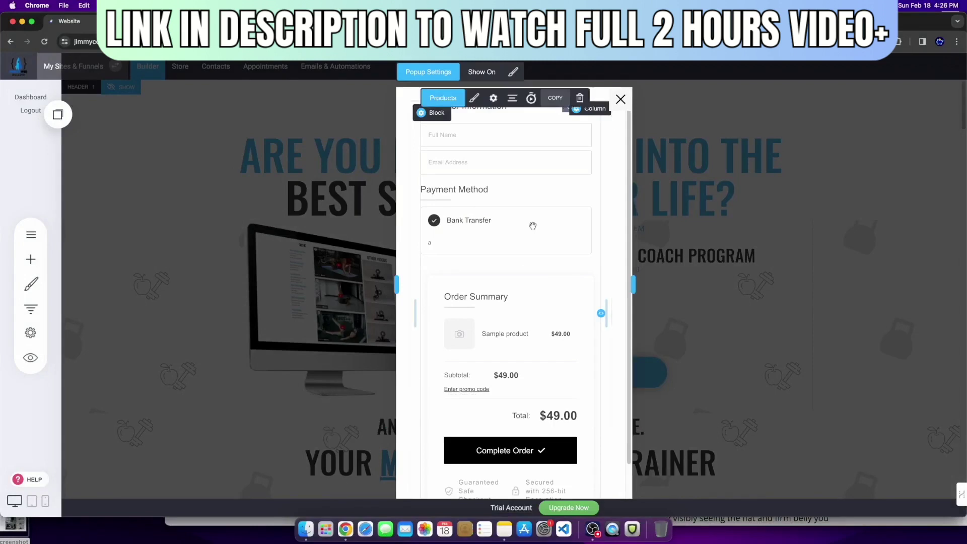
click(451, 99)
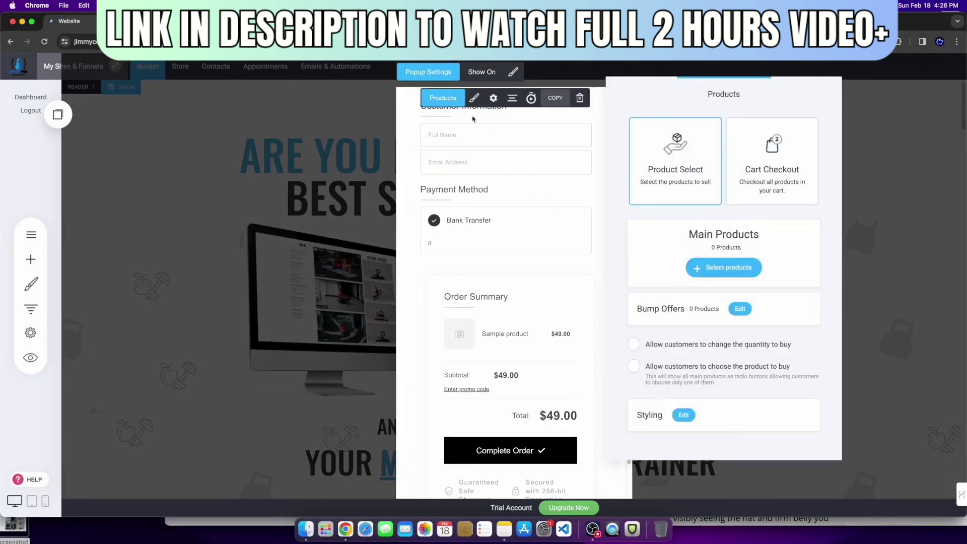
click(724, 267)
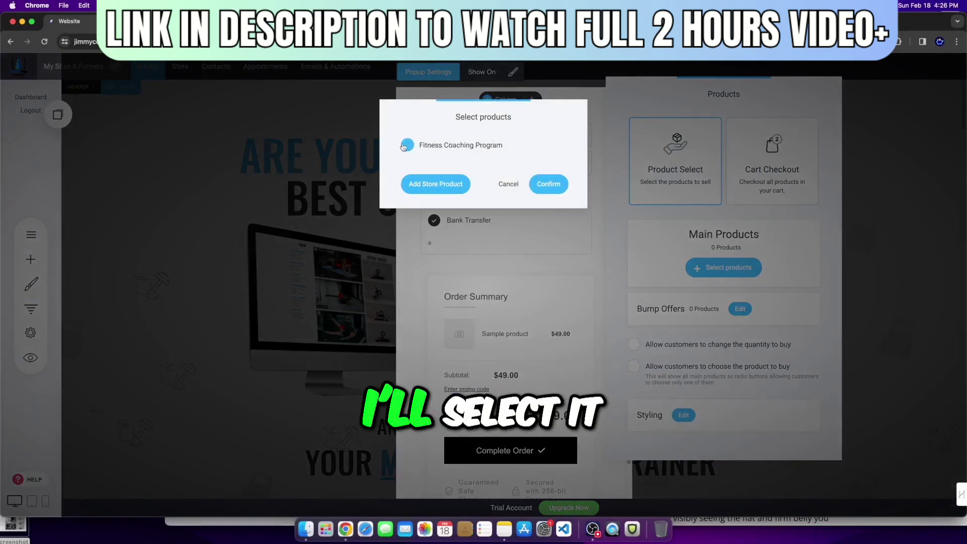
click(548, 184)
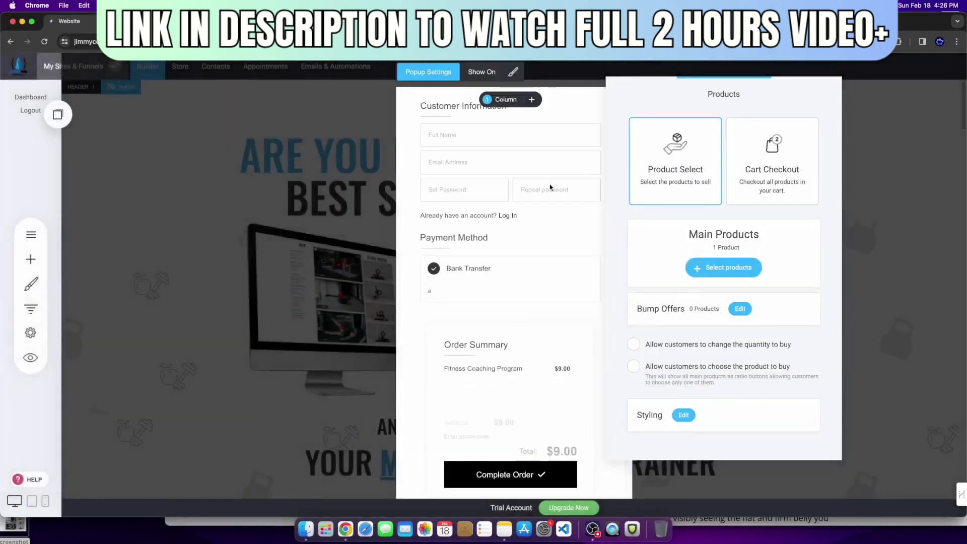
click(554, 390)
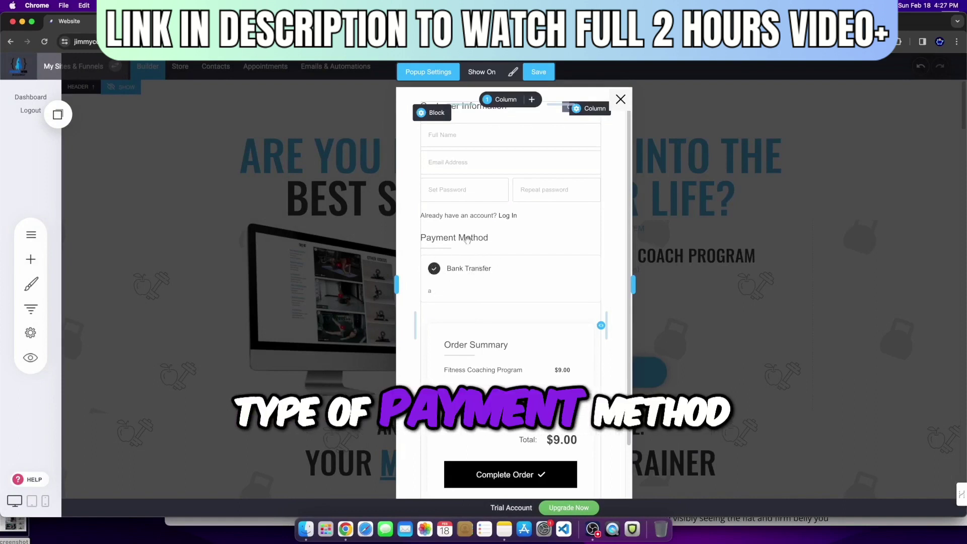
Save the new checkout popup and review which site pages display it.
scroll(483, 317, down, 3)
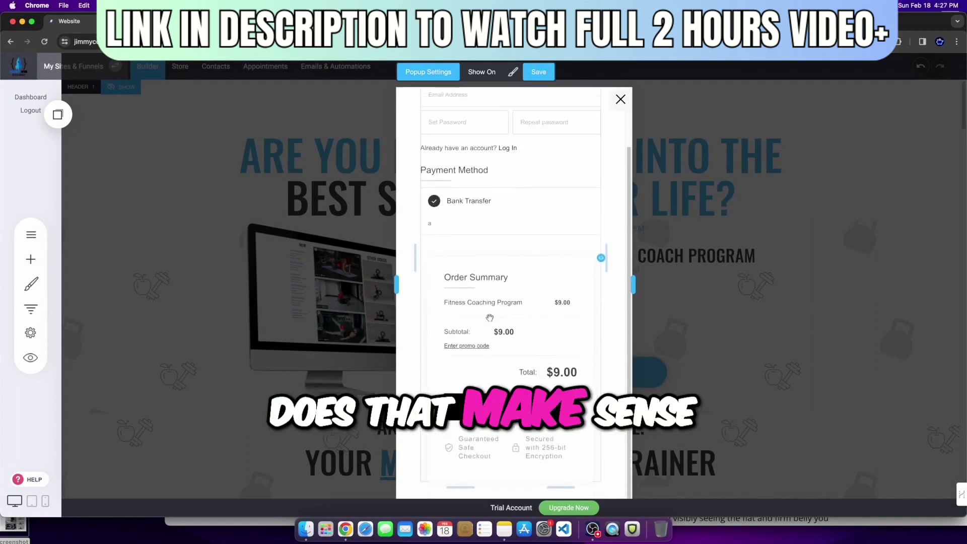
scroll(488, 331, up, 3)
click(538, 71)
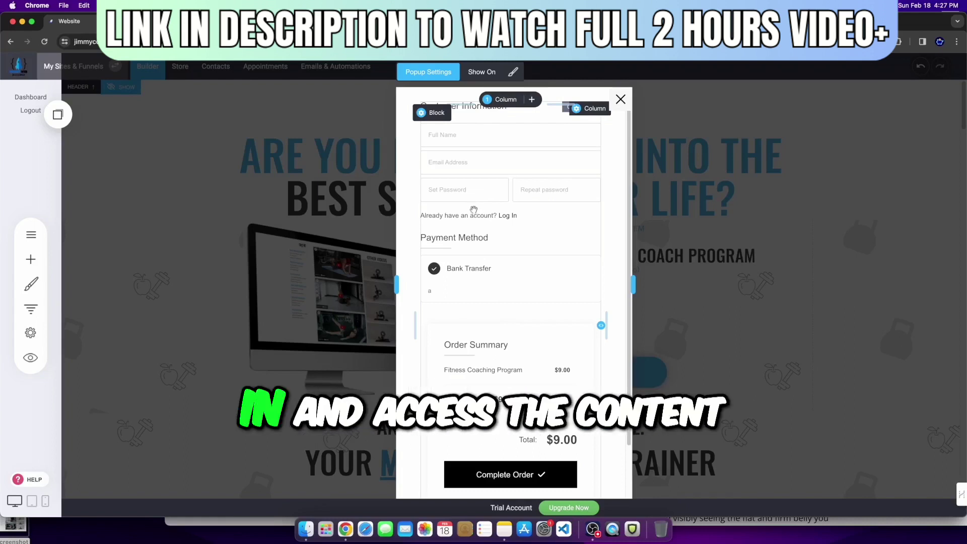
scroll(536, 391, down, 3)
scroll(536, 392, up, 3)
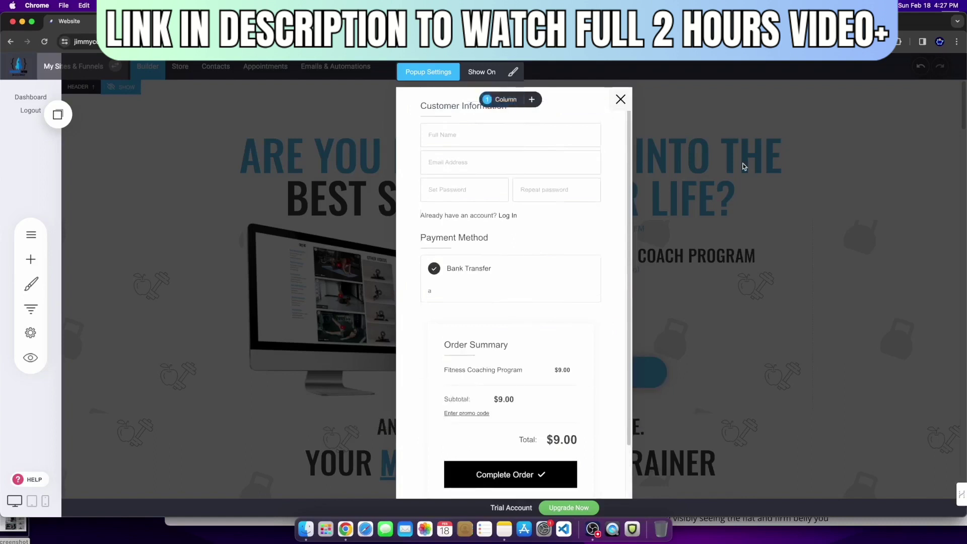
click(481, 73)
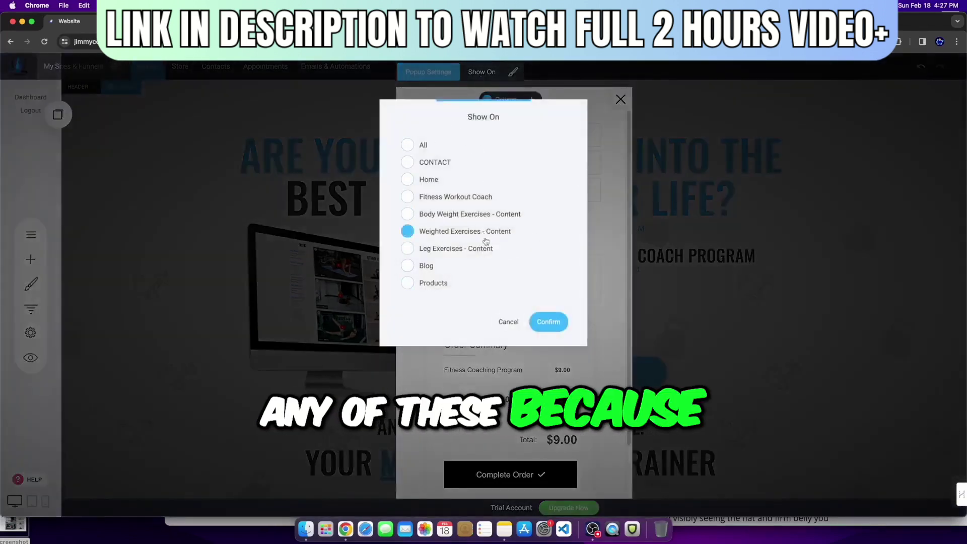
Rename the checkout popup to 'FITNESS COACHING PAYMENT POPUP', save it, and close the popup editor.
click(509, 321)
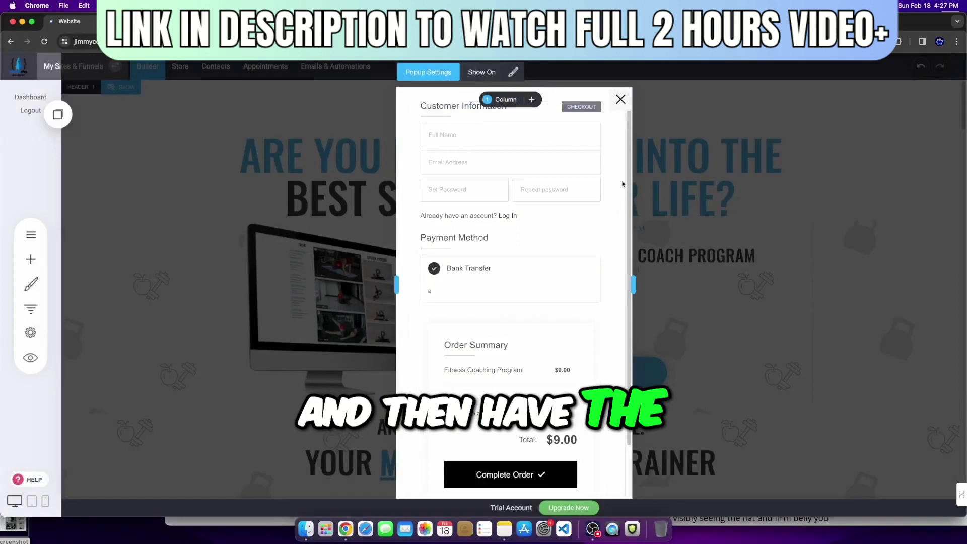
click(436, 74)
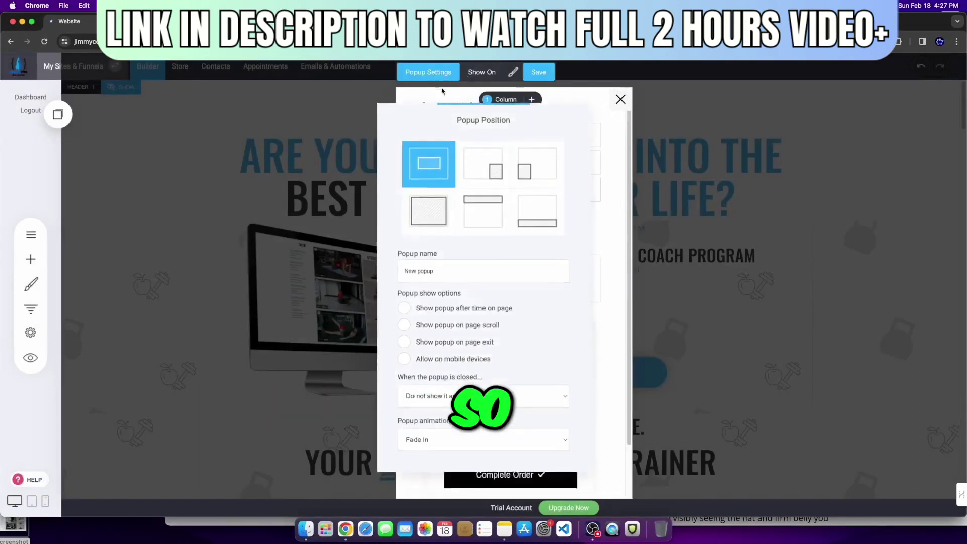
triple_click(455, 273)
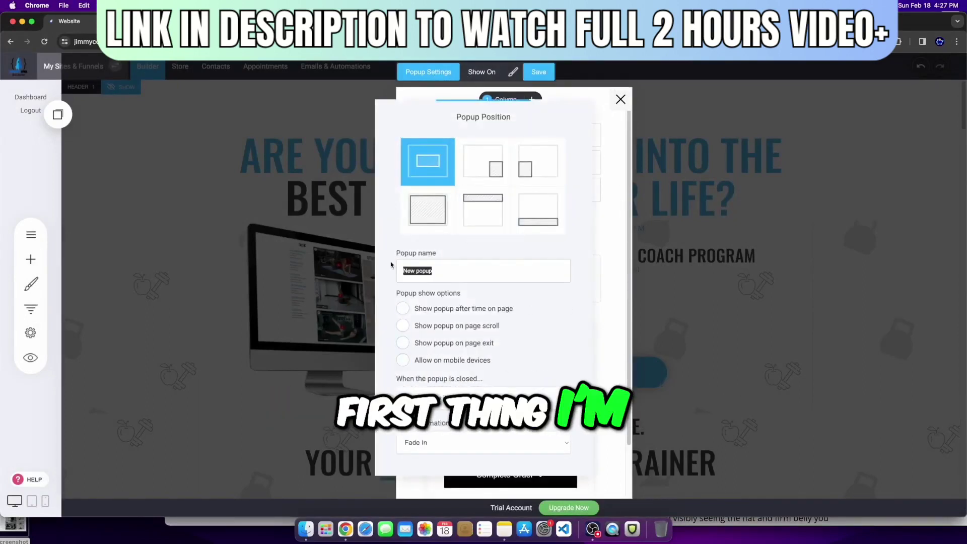
text(F)
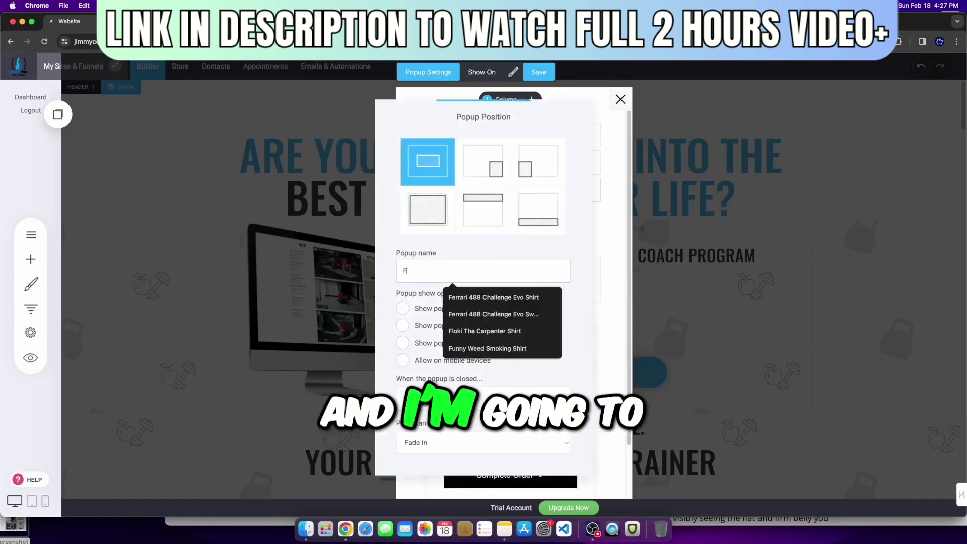
text(ITNESS COACH)
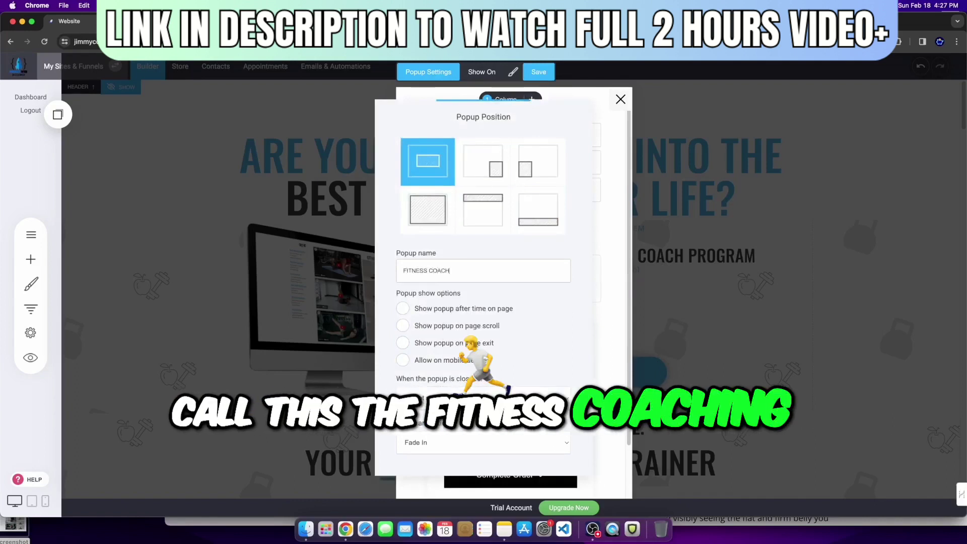
text(ING PAYM)
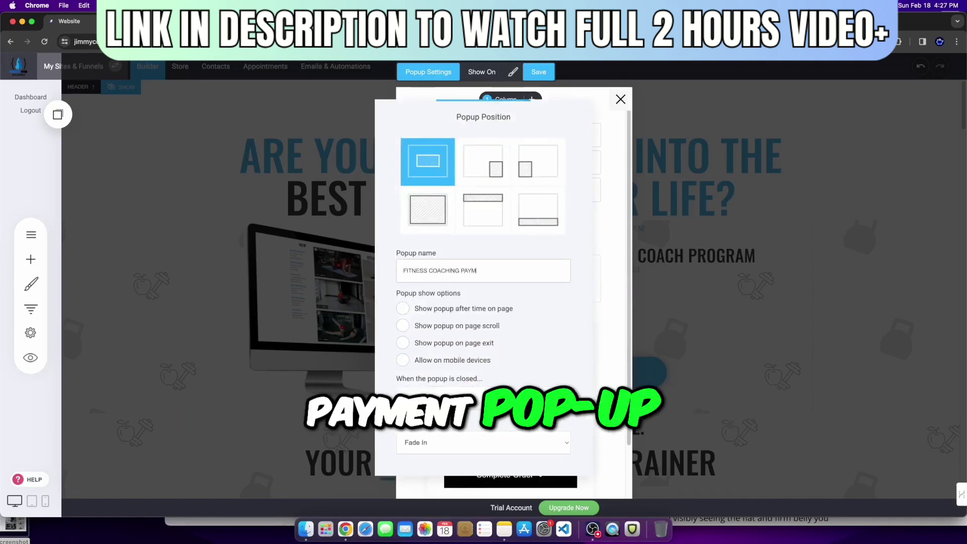
text(ENT POPUP)
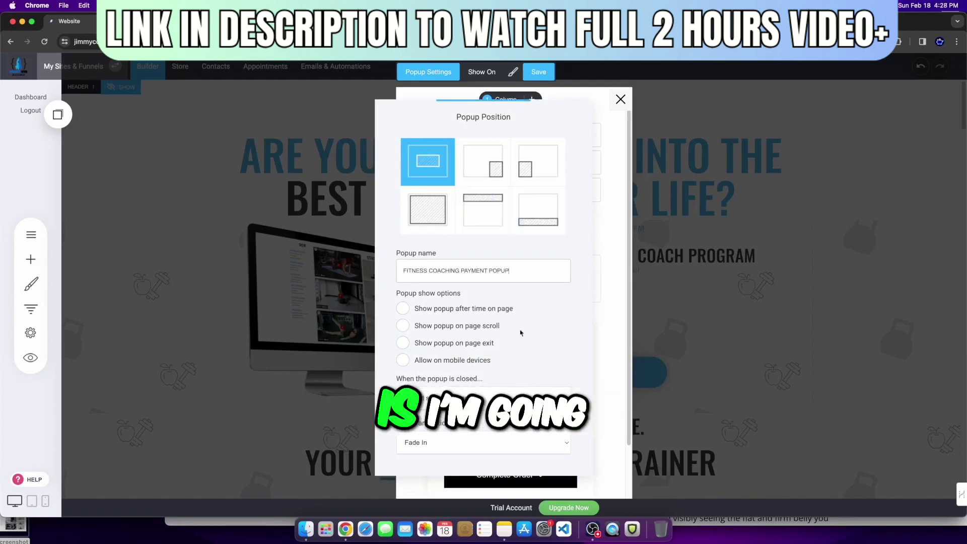
click(606, 314)
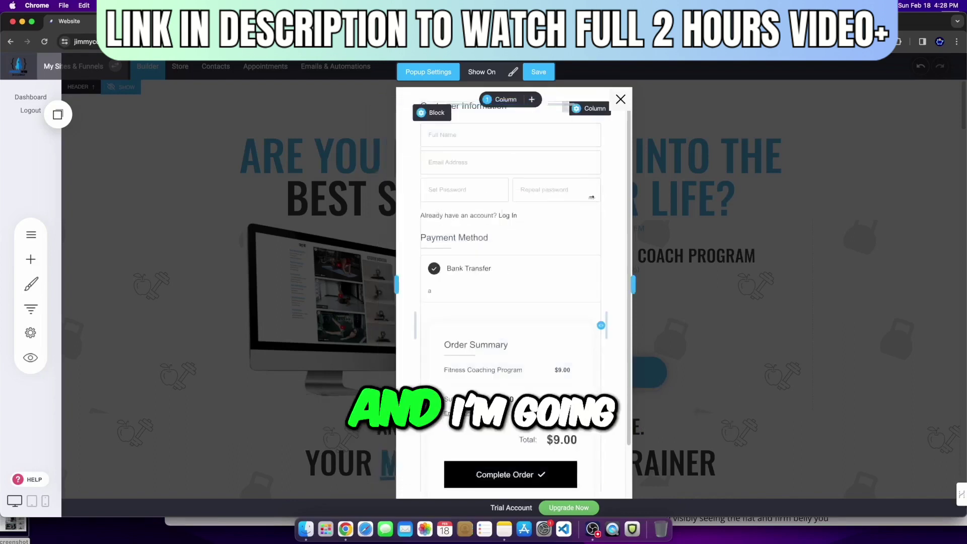
click(549, 74)
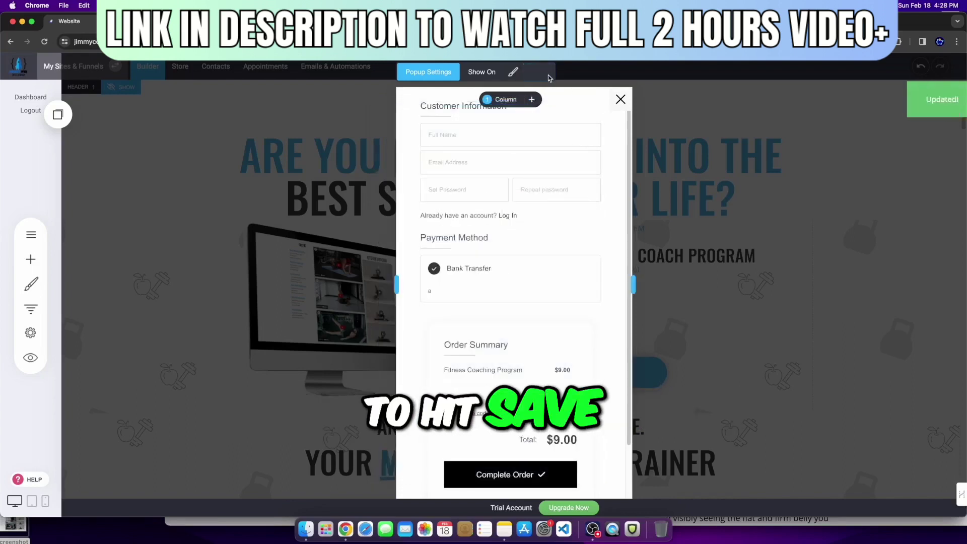
click(620, 99)
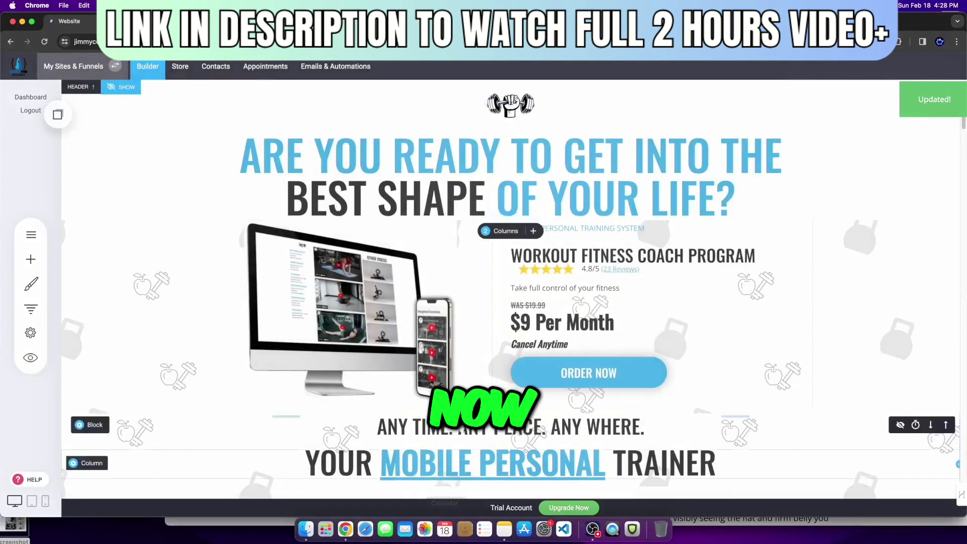
Confirm the new popup appears in the Popups list, then select the ORDER NOW button.
click(31, 234)
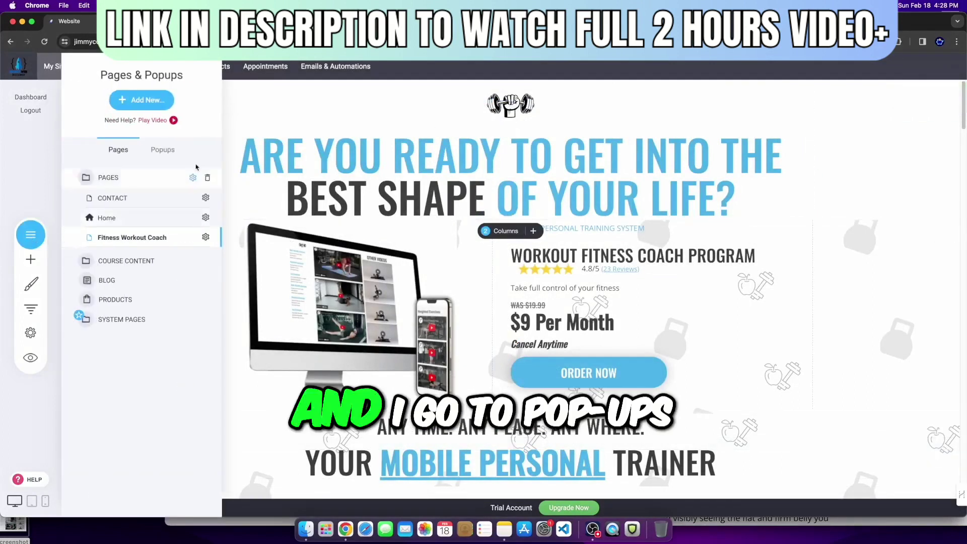
click(163, 150)
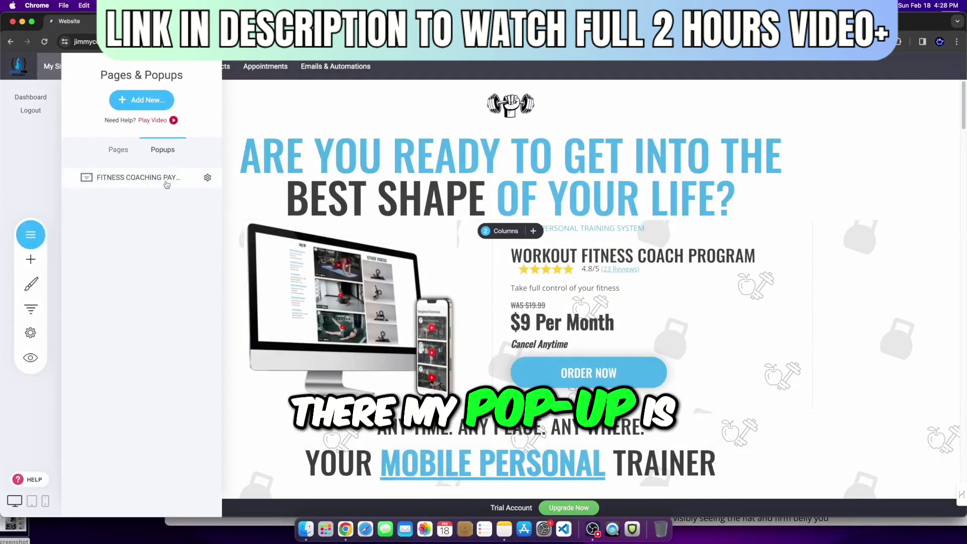
click(623, 332)
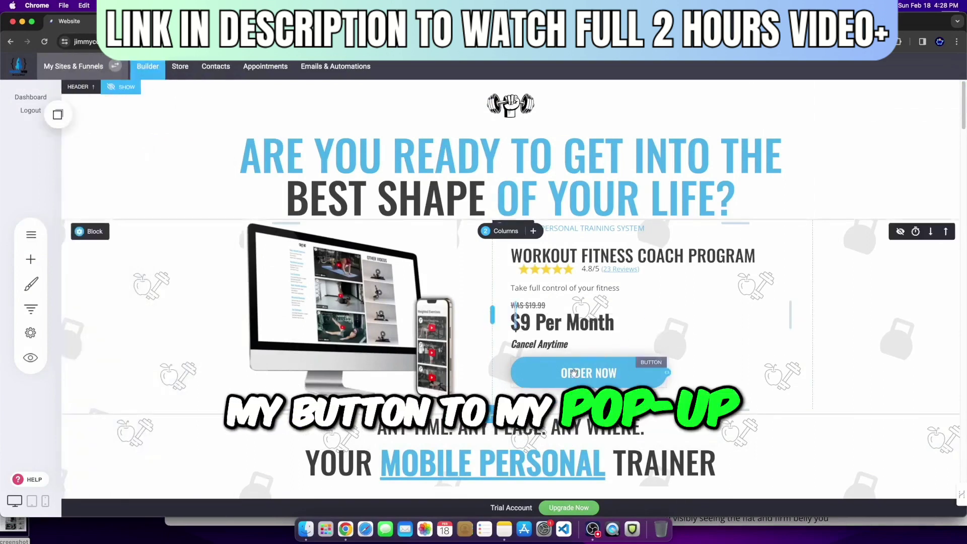
click(552, 373)
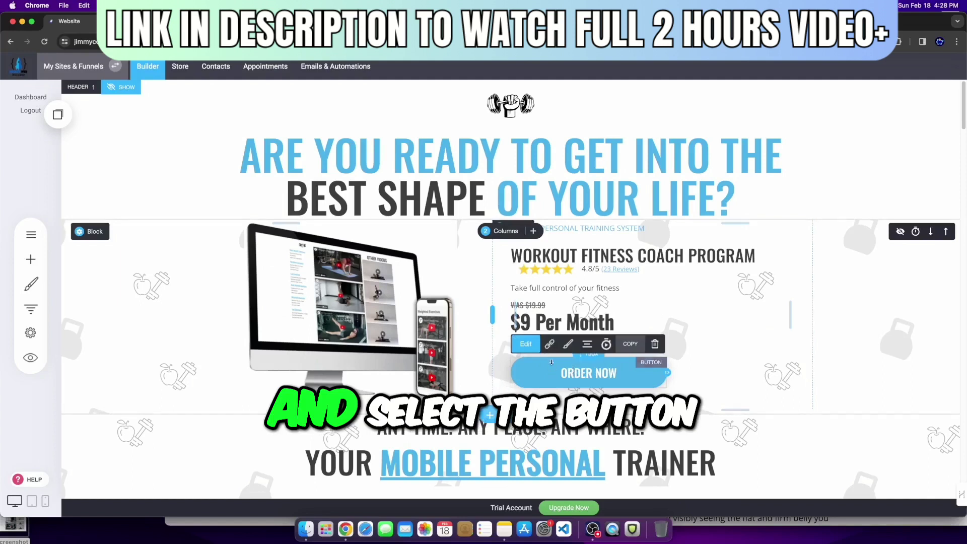
Link the ORDER NOW button to FITNESS COACHING PAYMENT POPUP and save the landing page.
click(550, 344)
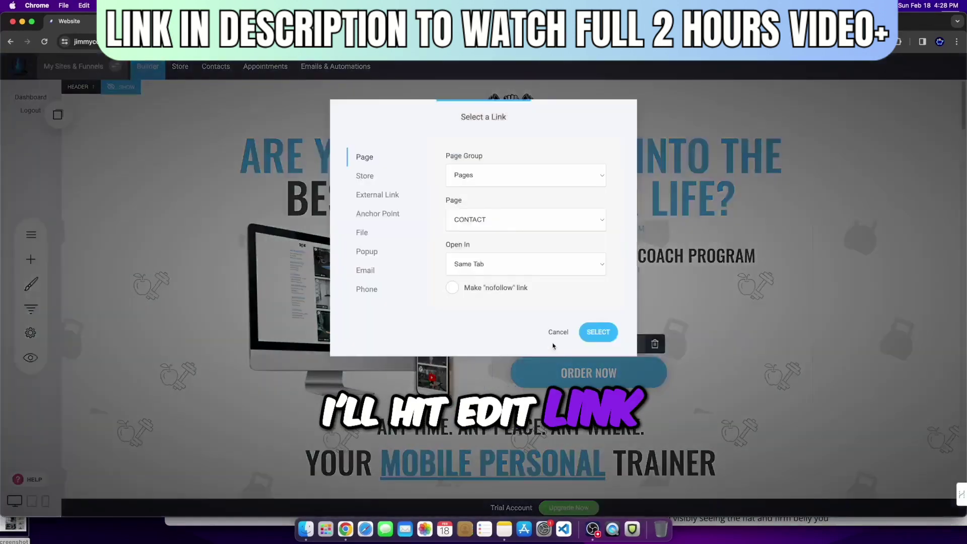
click(524, 175)
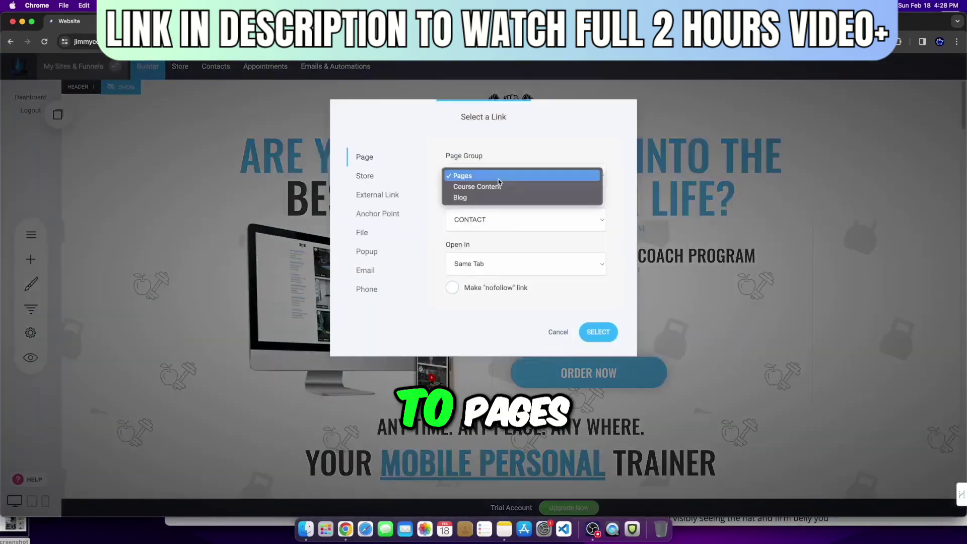
click(506, 156)
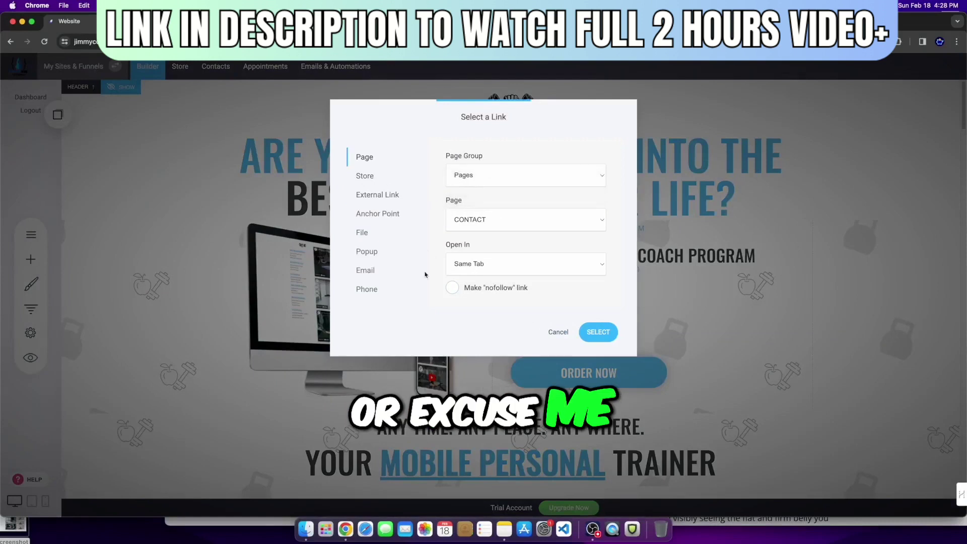
click(371, 258)
click(541, 177)
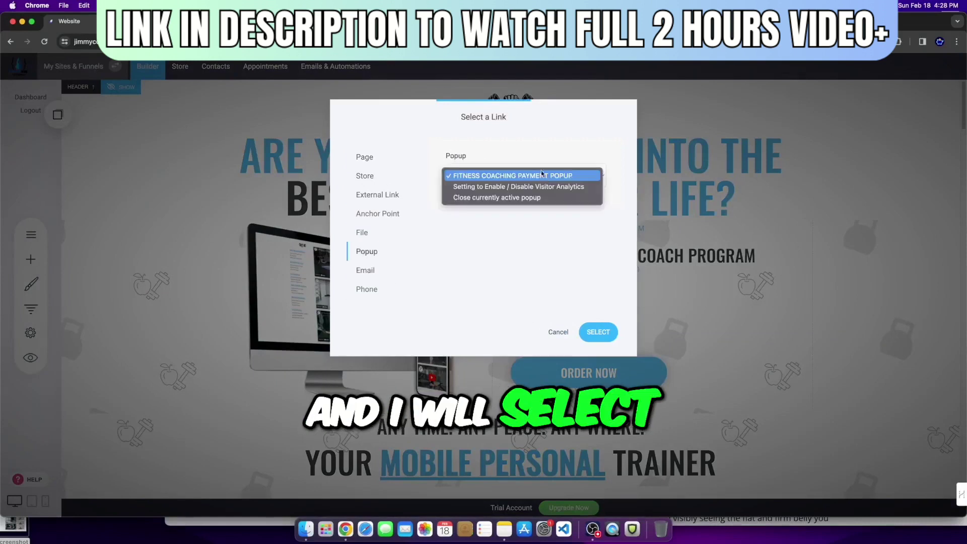
click(479, 174)
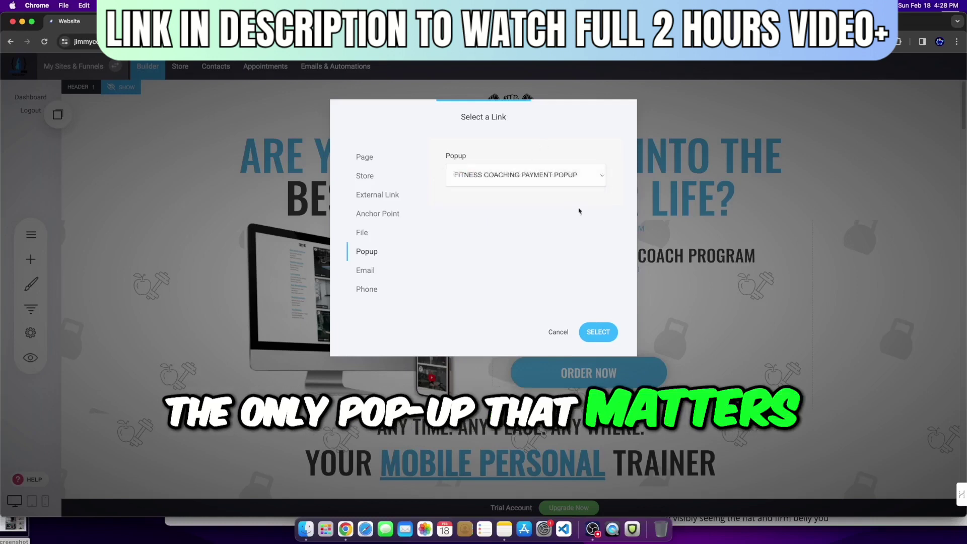
click(597, 333)
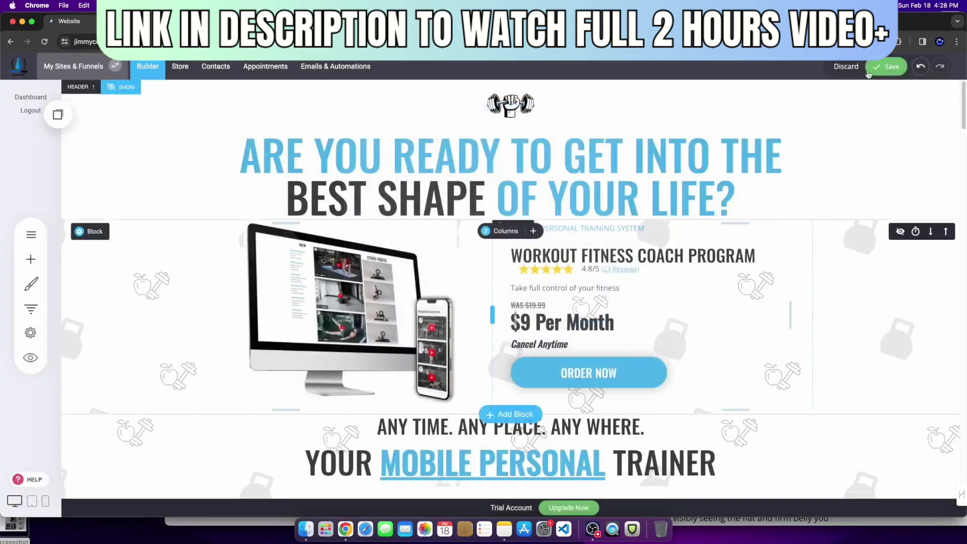
click(891, 67)
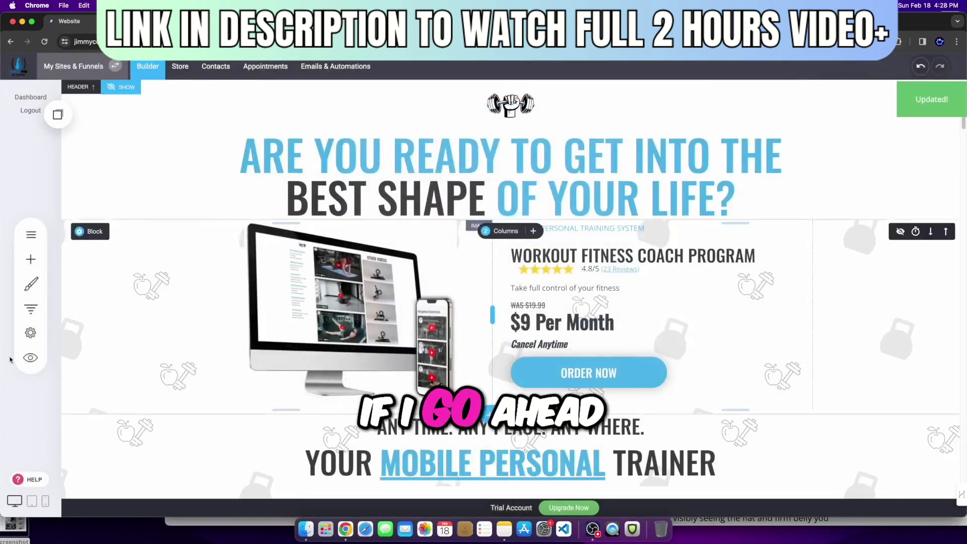
click(31, 358)
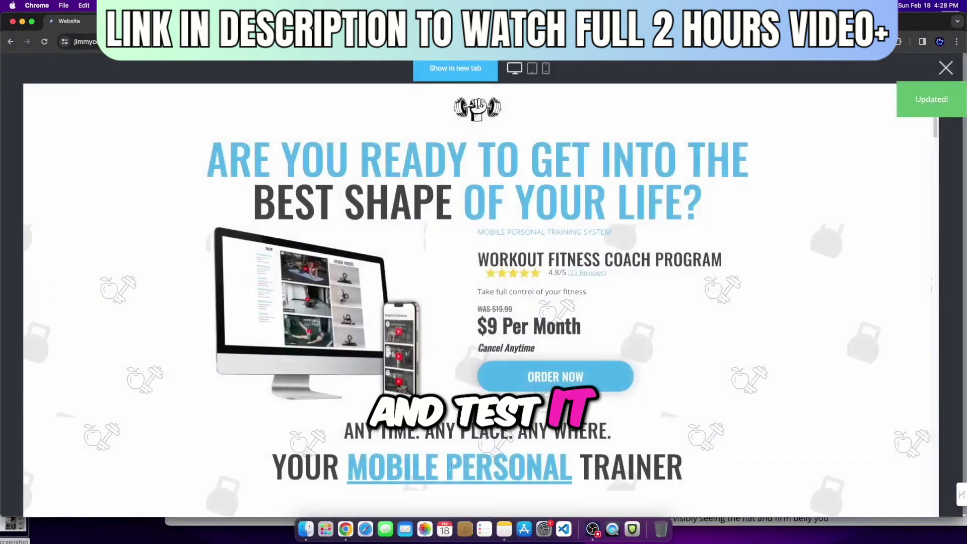
click(577, 379)
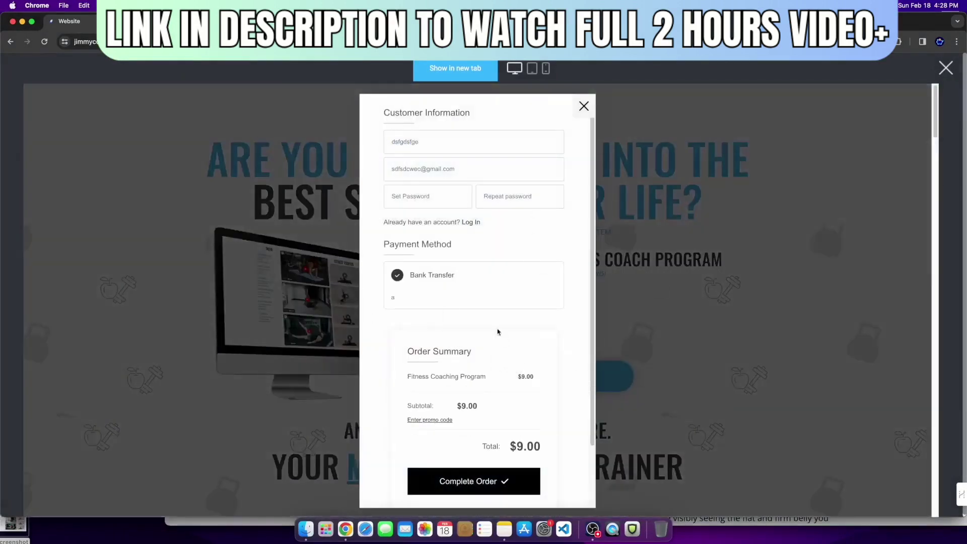
scroll(497, 337, down, 2)
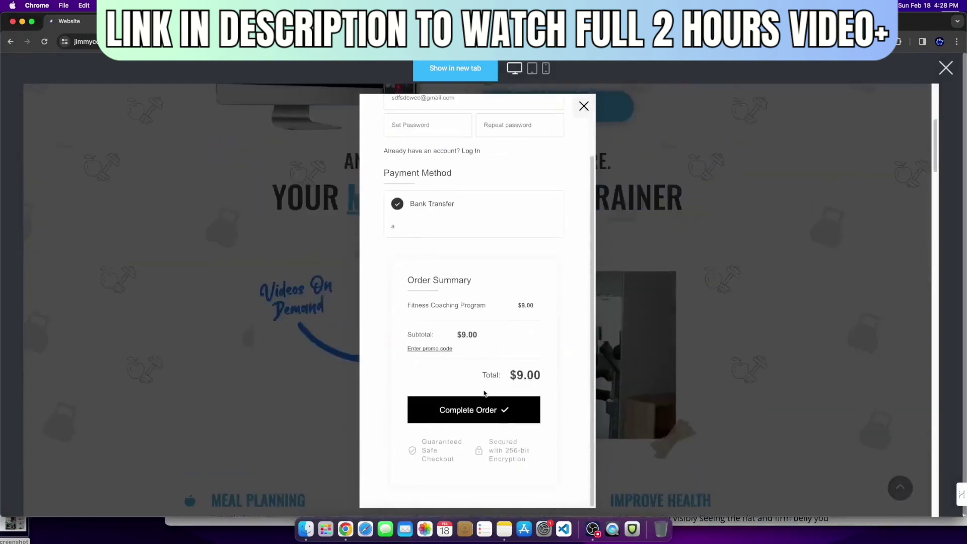
scroll(472, 146, up, 2)
scroll(469, 391, down, 3)
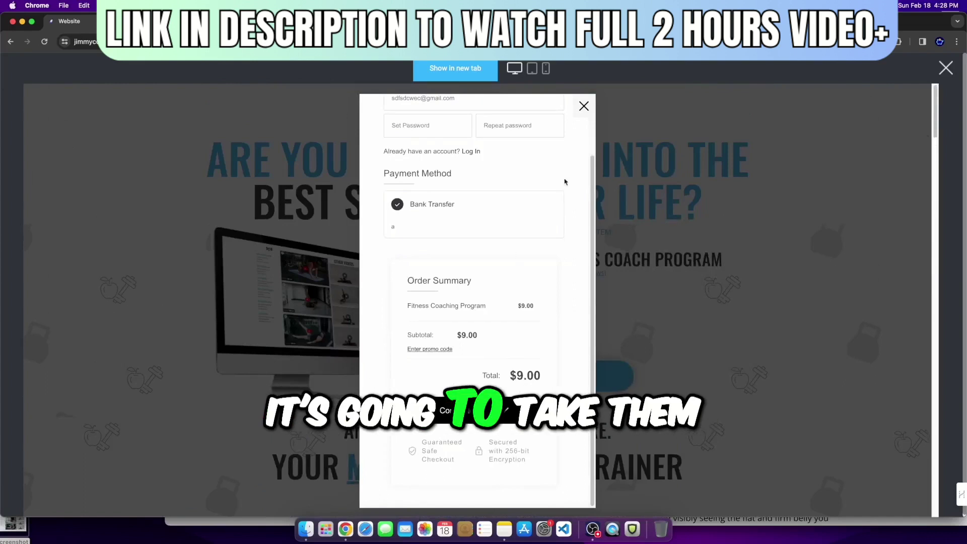
click(584, 107)
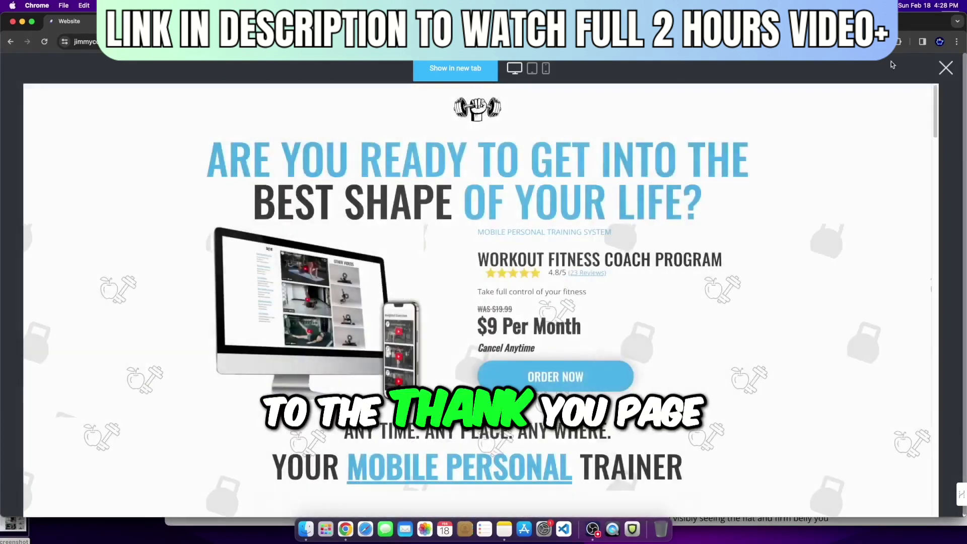
click(945, 68)
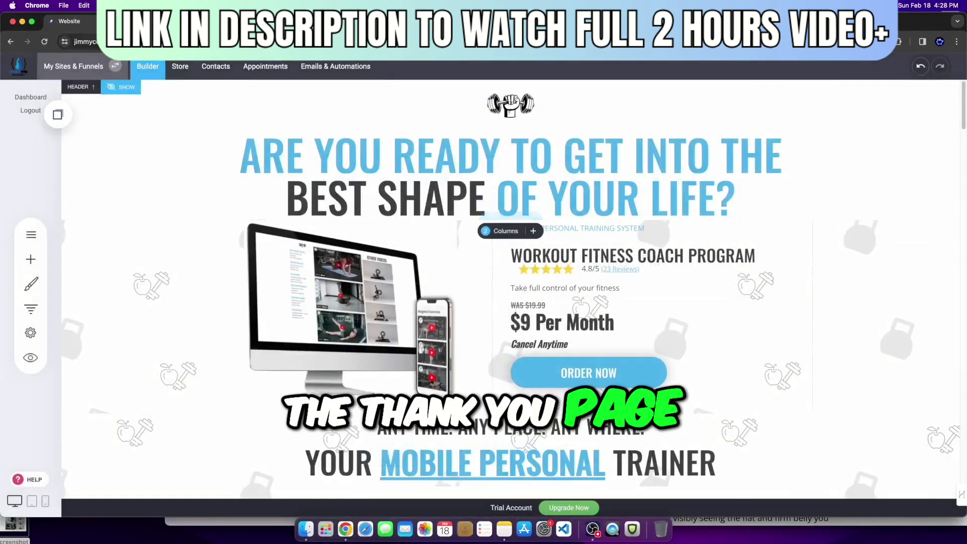
Verify Fitness Coaching Program's thank-you redirect to /content, then return to the fitness homepage builder.
click(180, 66)
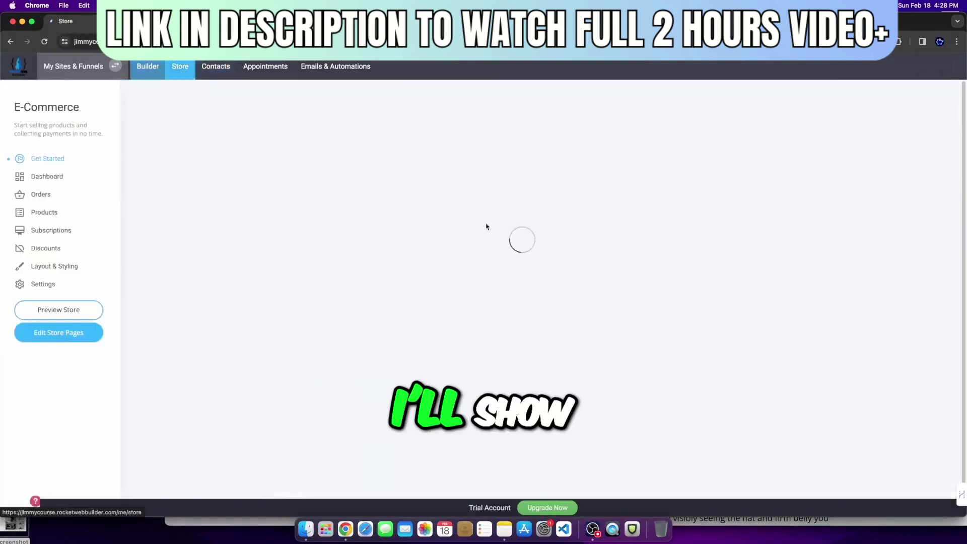
click(50, 209)
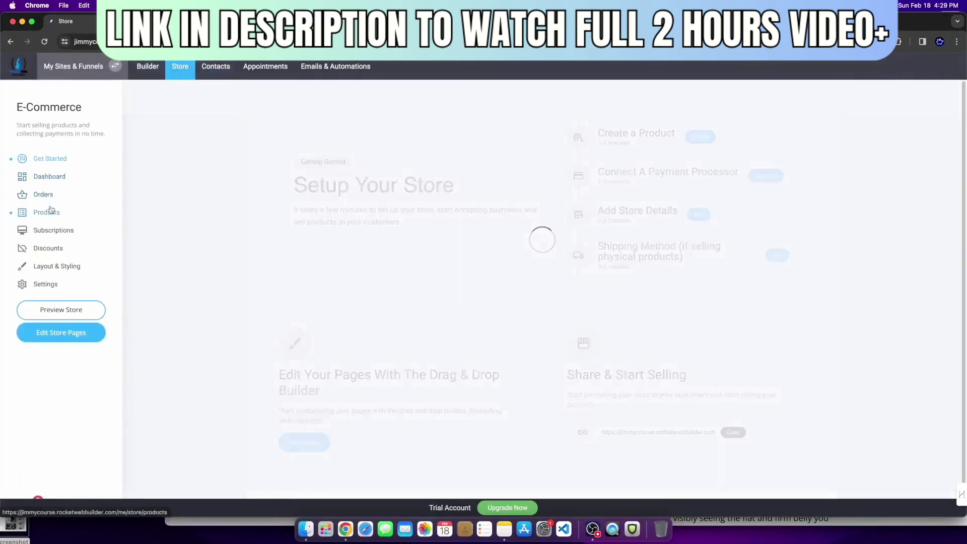
click(394, 188)
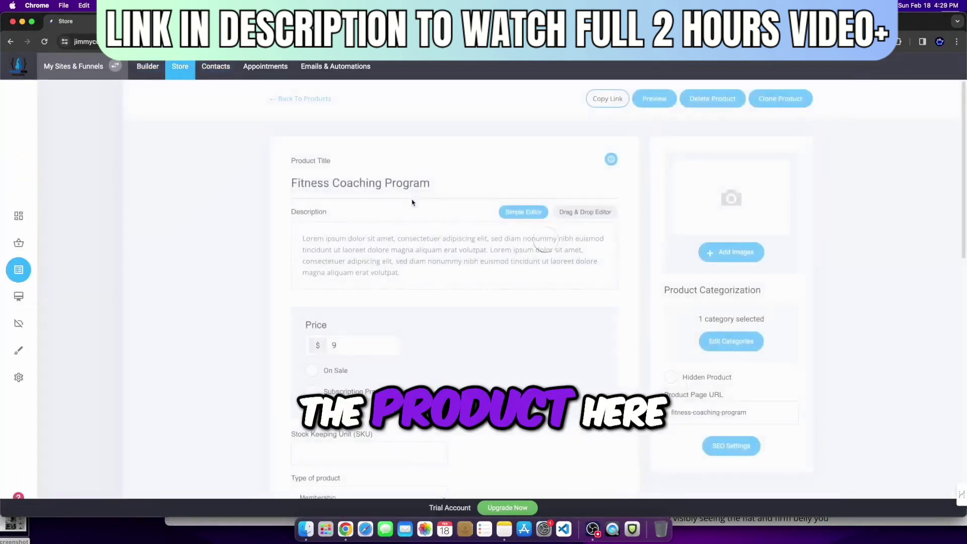
scroll(478, 360, down, 15)
scroll(599, 427, down, 1)
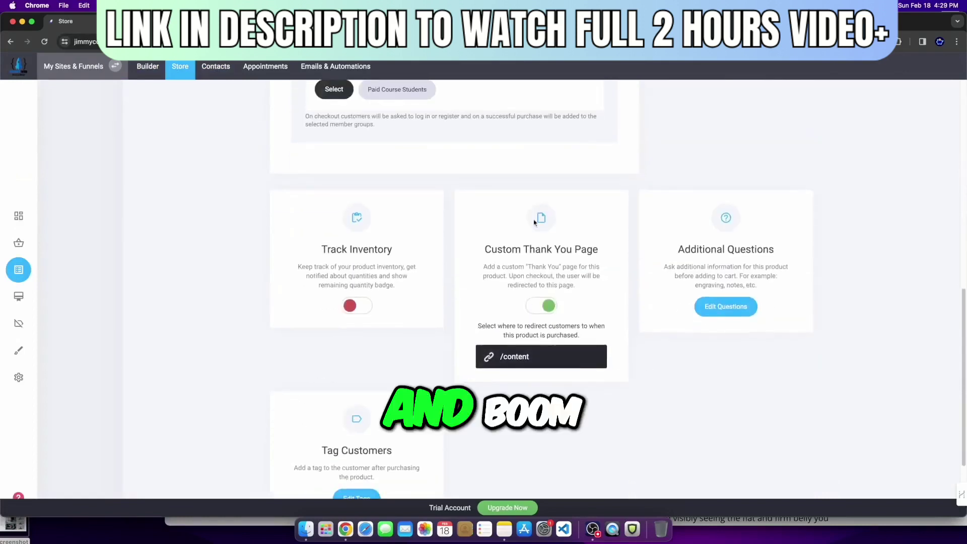
drag(506, 253, 599, 268)
click(554, 356)
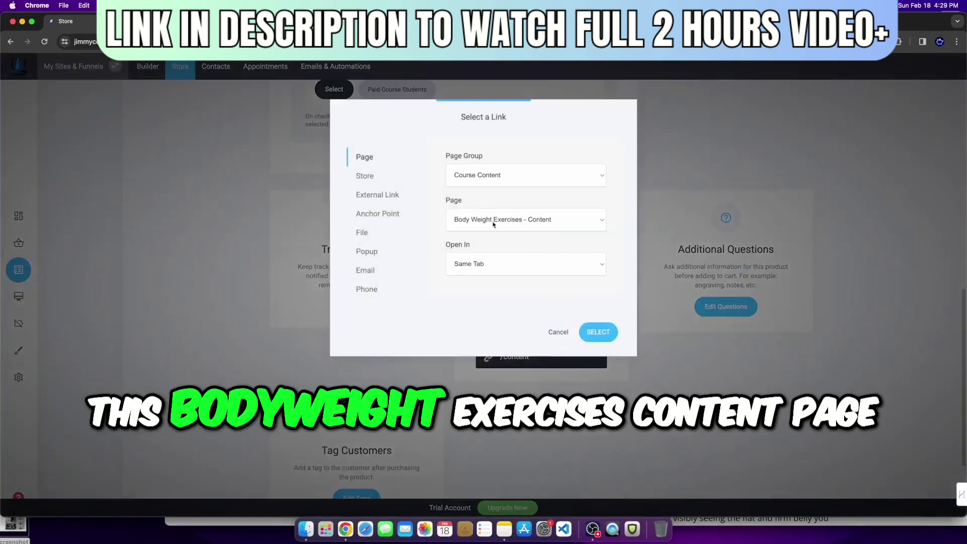
click(562, 328)
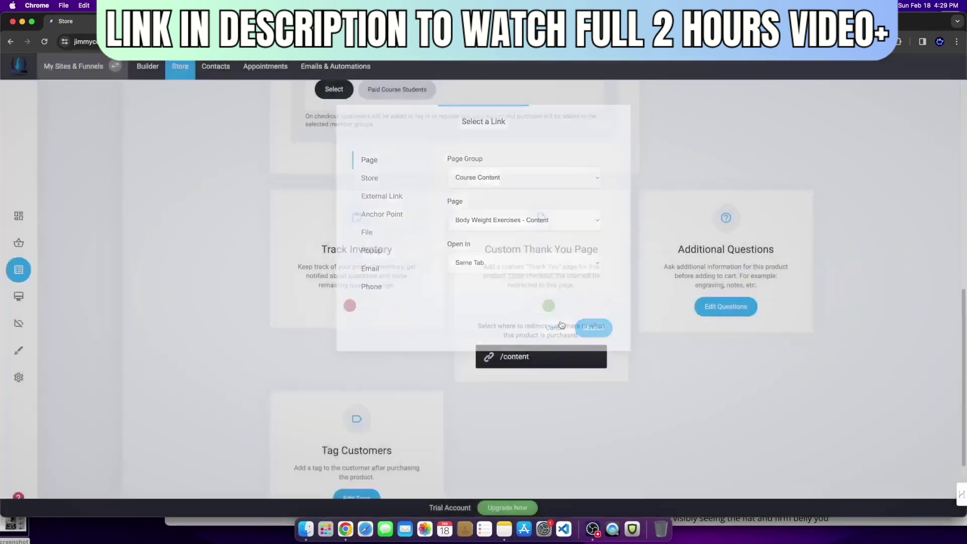
click(18, 216)
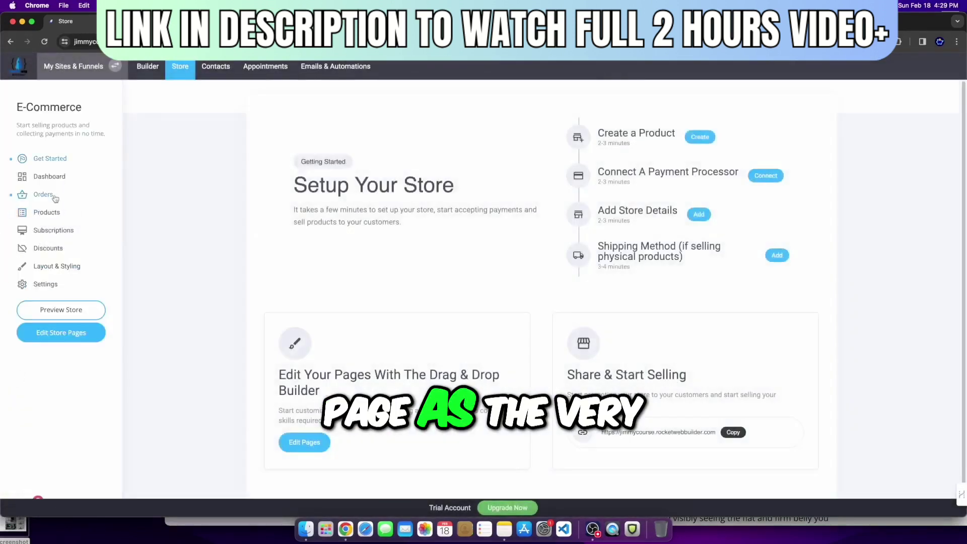
click(147, 67)
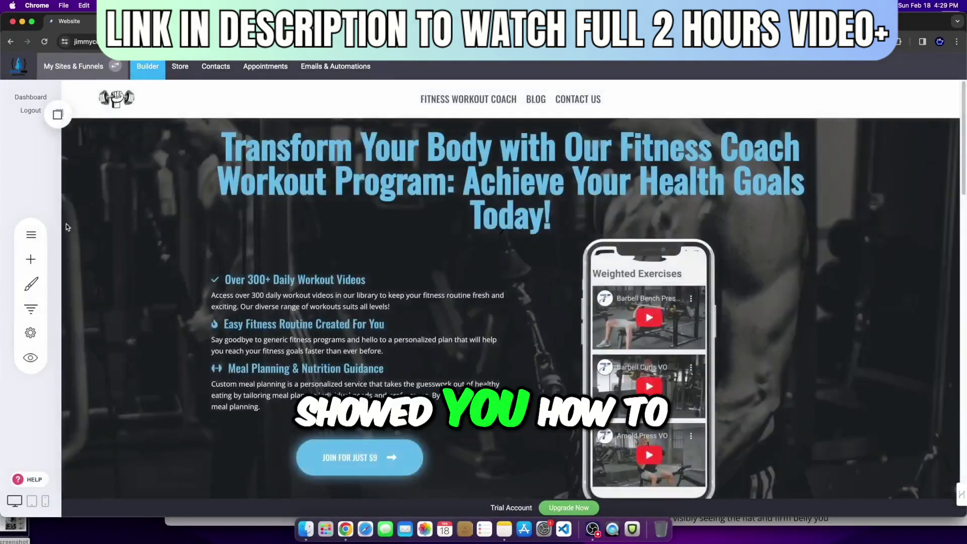
Load the Body Weight Exercises - Content page from COURSE CONTENT and review its exercise videos.
click(37, 236)
click(126, 257)
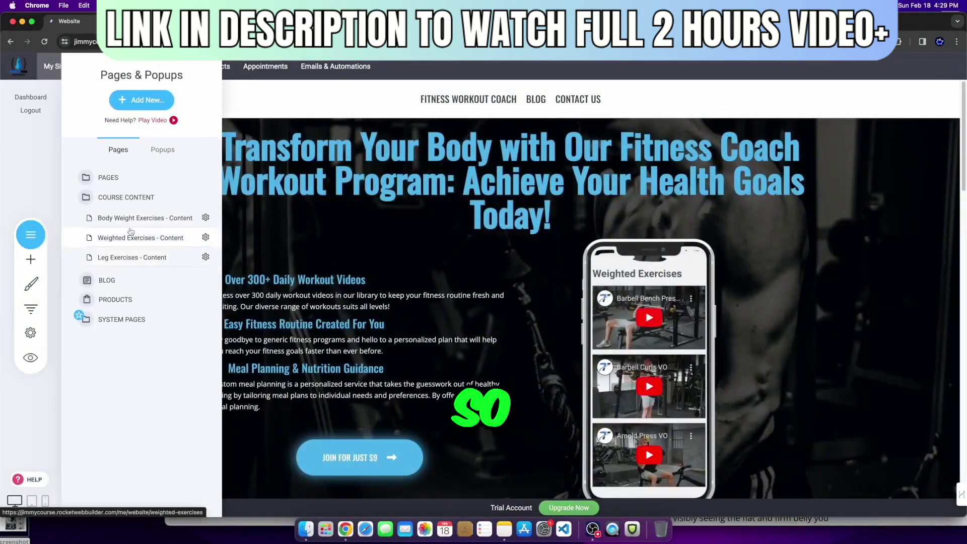
click(115, 220)
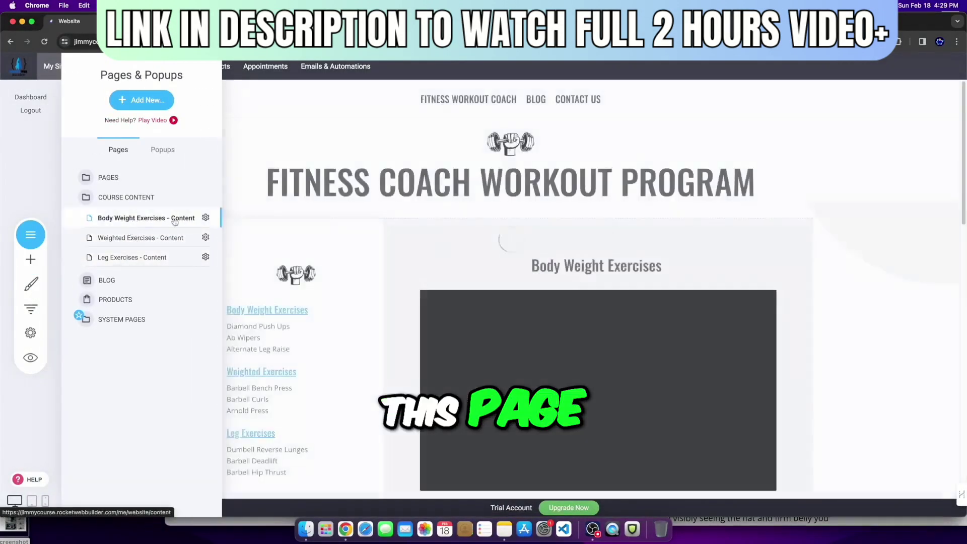
scroll(760, 469, down, 5)
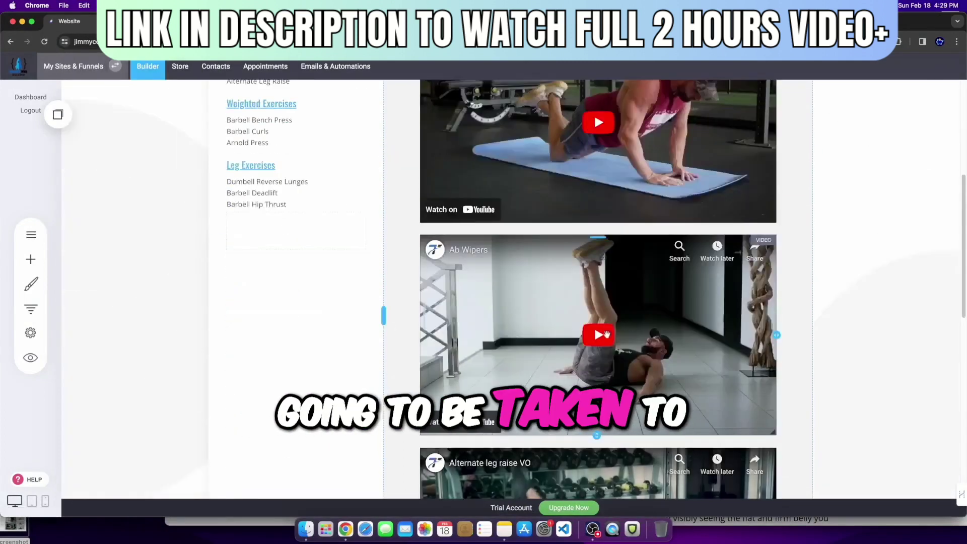
scroll(86, 347, up, 4)
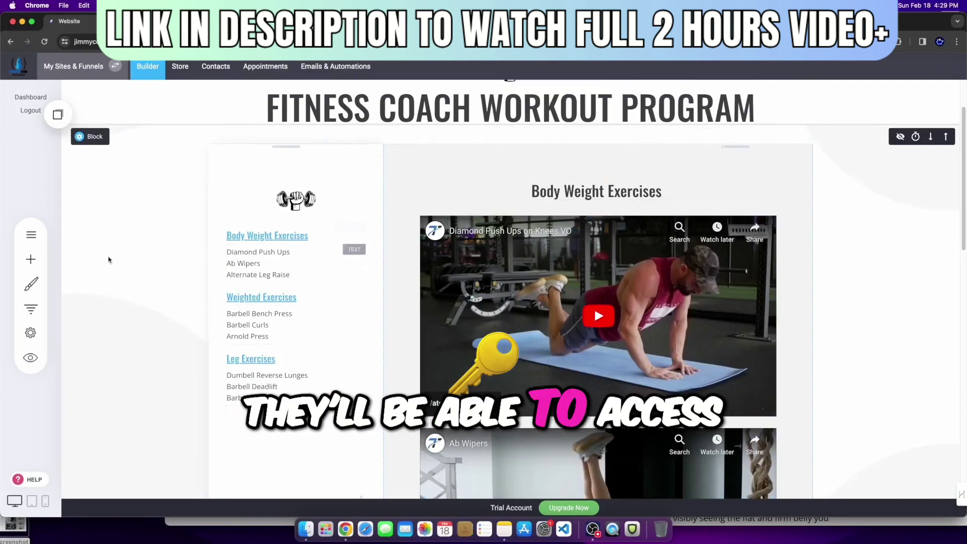
click(31, 234)
click(505, 263)
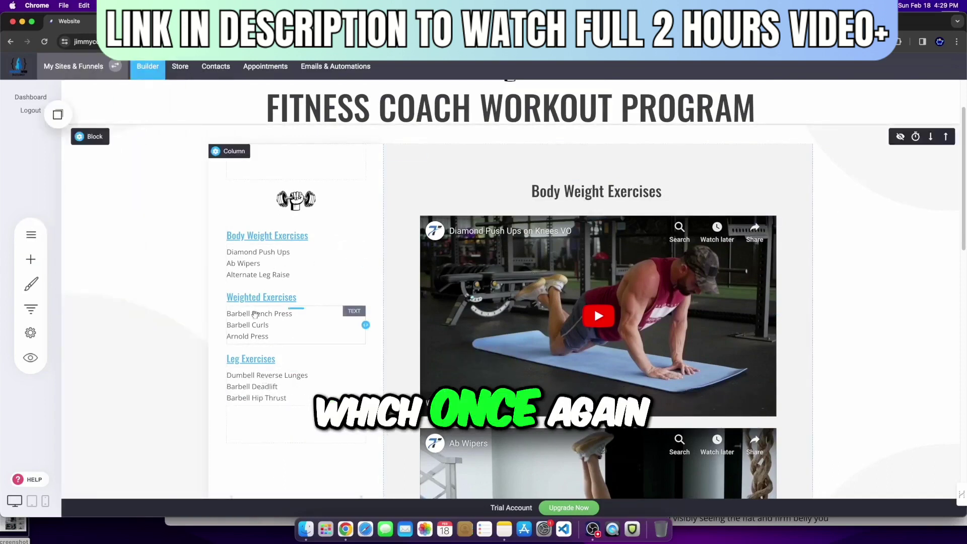
scroll(164, 319, up, 3)
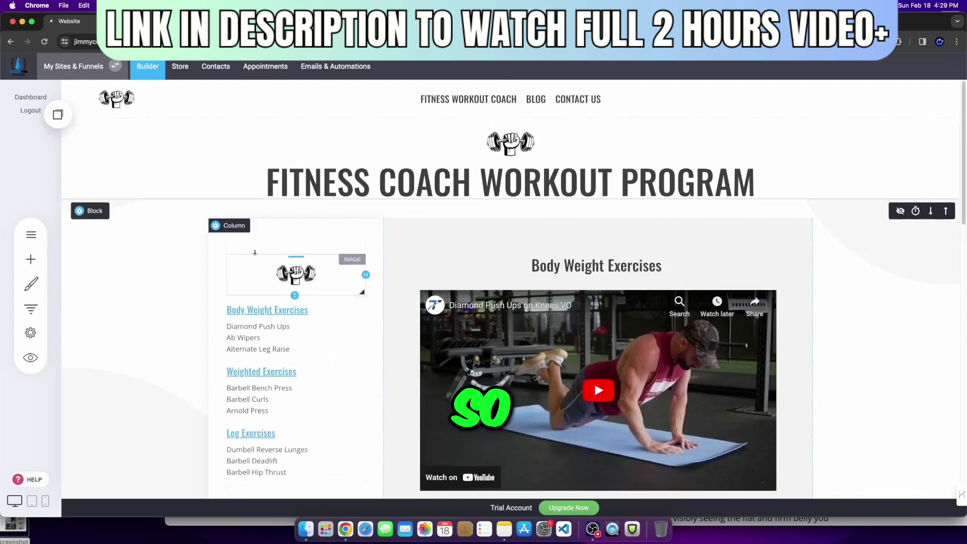
click(31, 235)
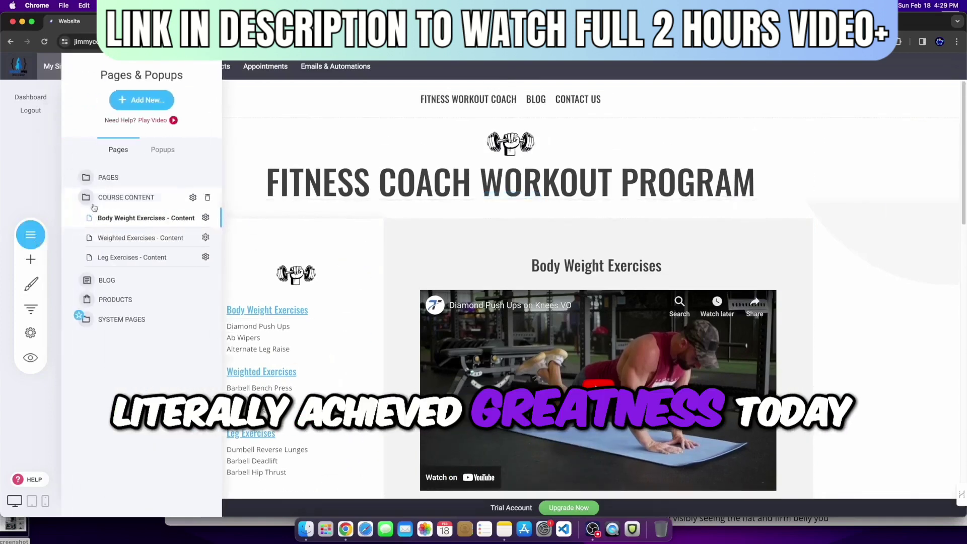
Open the Home landing page and scroll down to the blog cards.
click(124, 215)
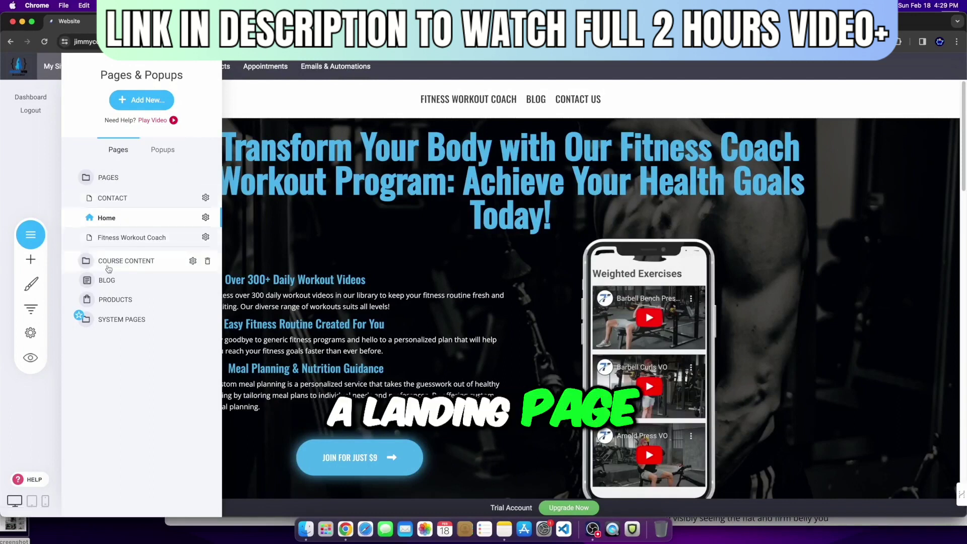
click(30, 234)
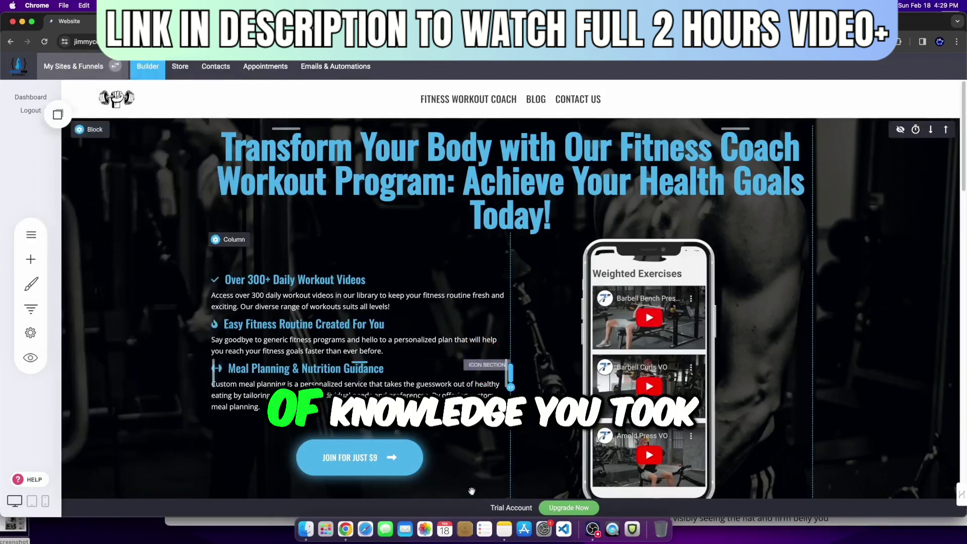
scroll(503, 287, down, 5)
scroll(349, 343, down, 3)
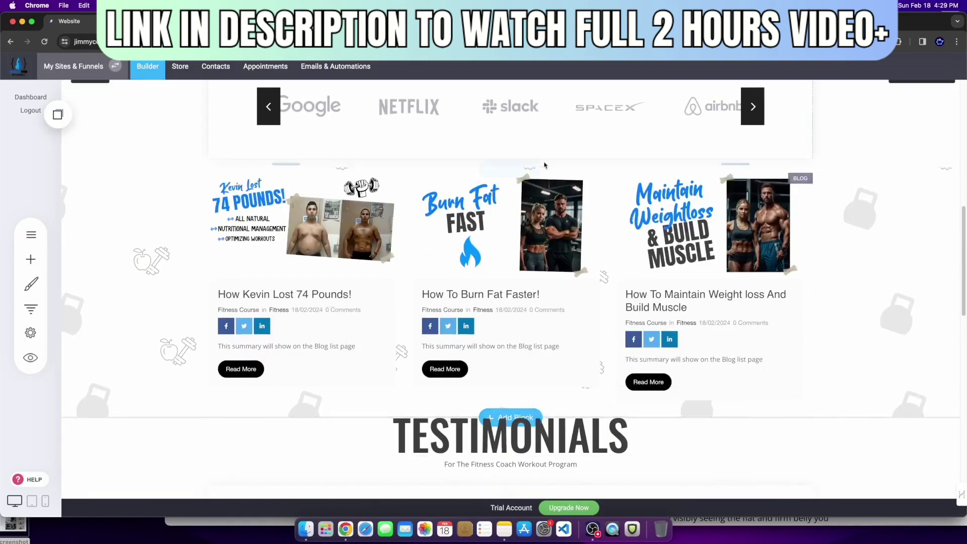
Reduce the blog section's top padding slightly and save the page.
drag(576, 171, 576, 165)
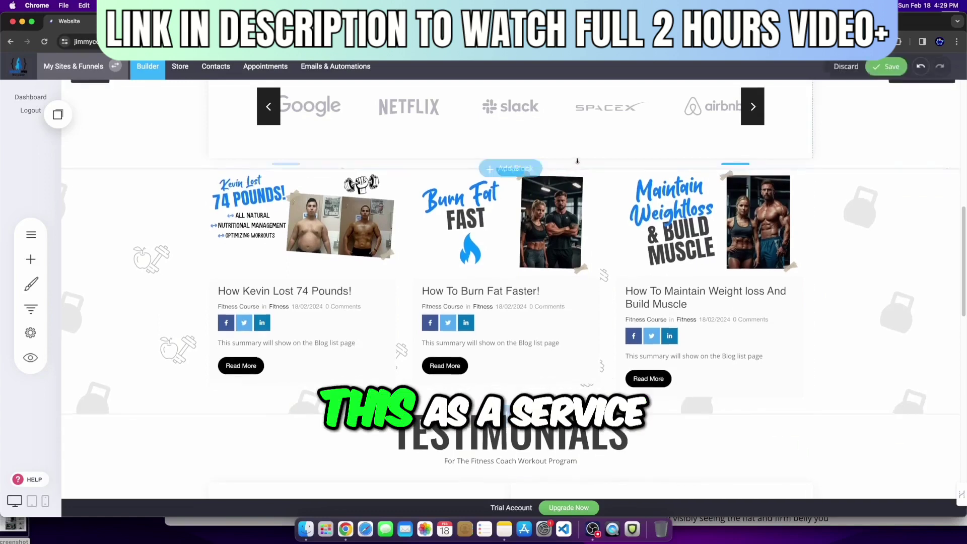
click(890, 66)
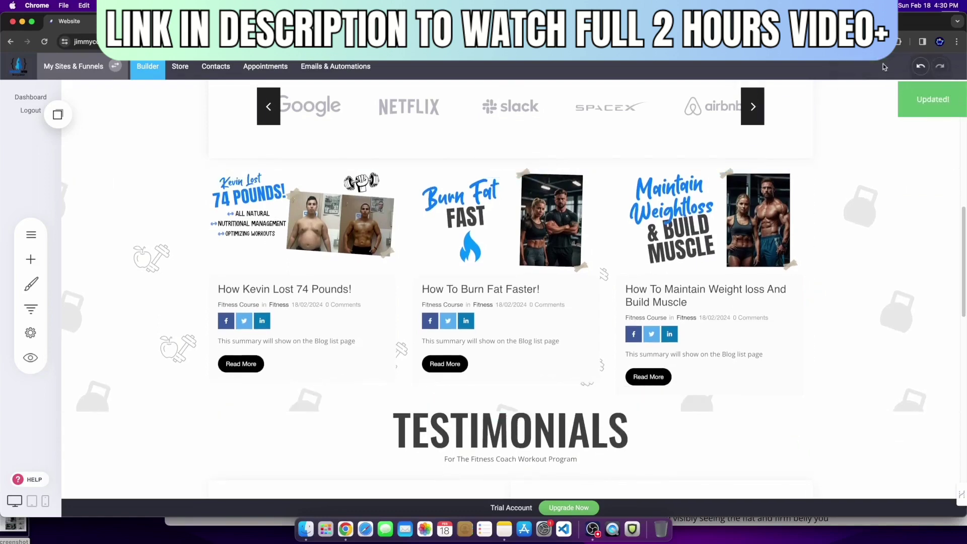
scroll(388, 270, up, 1)
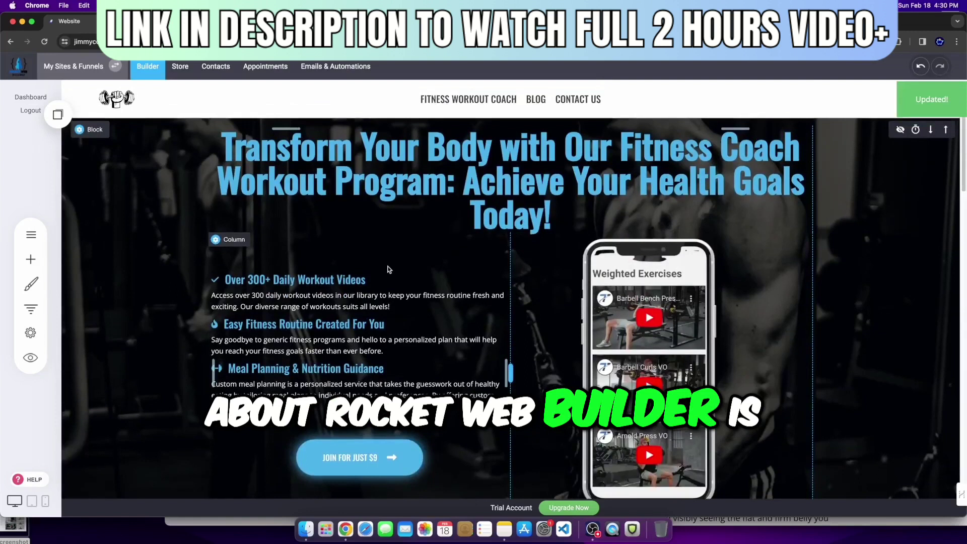
scroll(502, 274, down, 15)
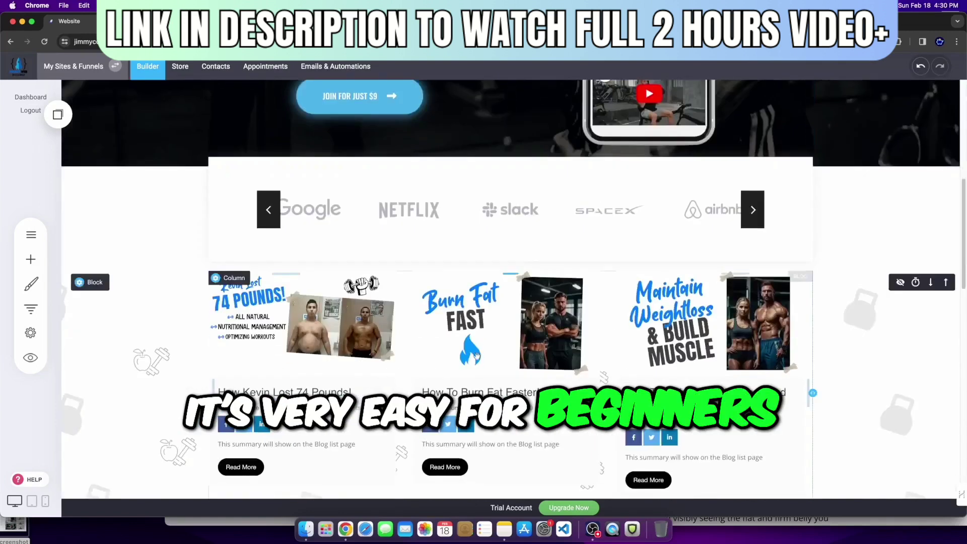
scroll(473, 353, down, 3)
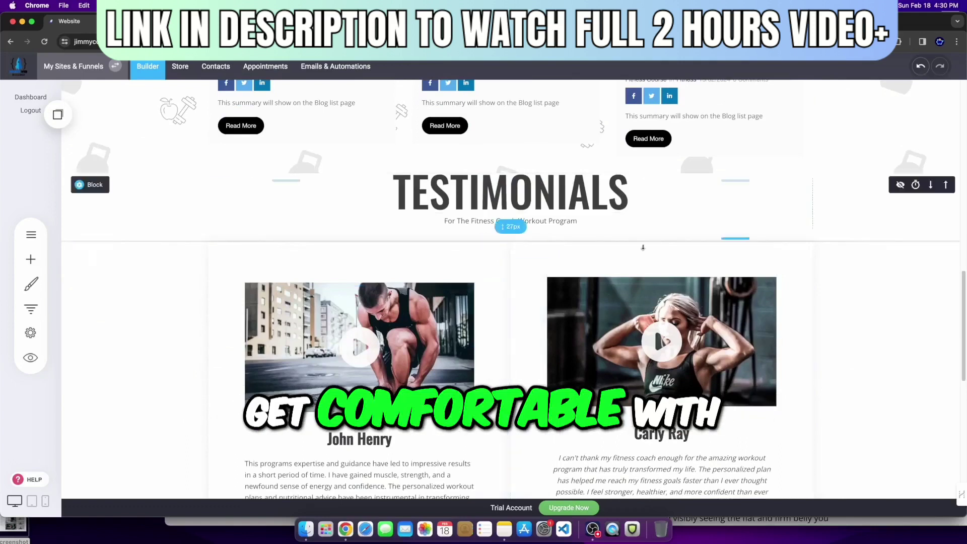
scroll(392, 338, up, 15)
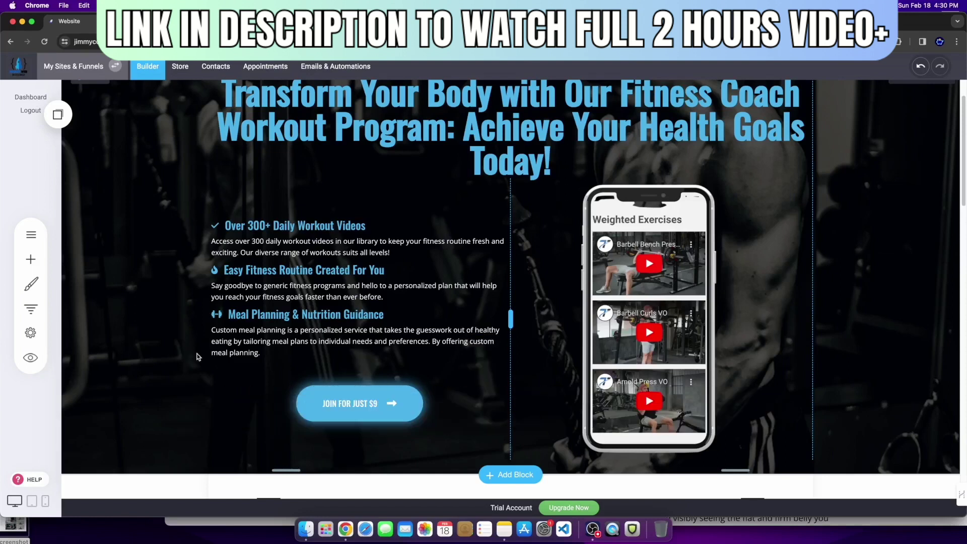
scroll(189, 357, up, 2)
Look at the BLOG pages list, then return to the fitness landing page in Builder.
click(31, 234)
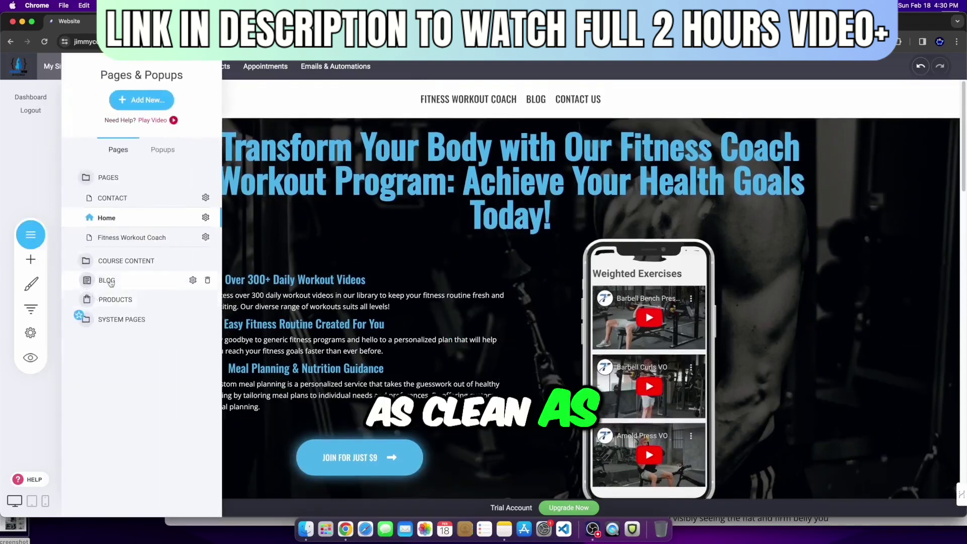
click(104, 279)
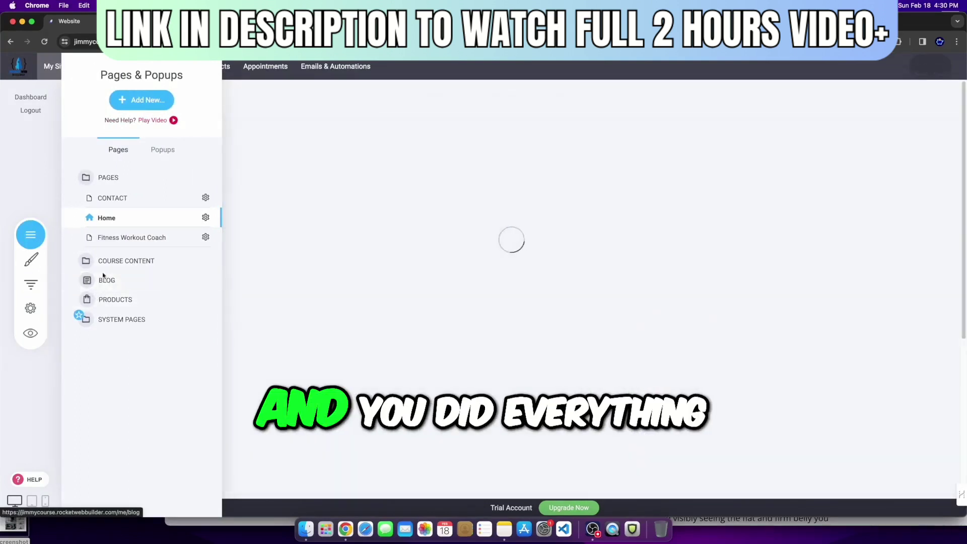
click(379, 149)
click(151, 67)
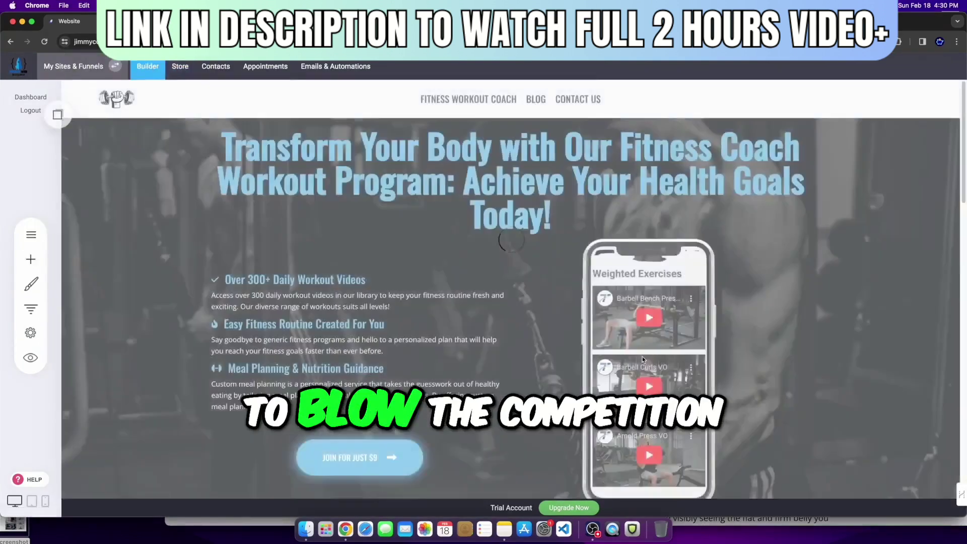
scroll(814, 163, down, 3)
scroll(447, 341, up, 3)
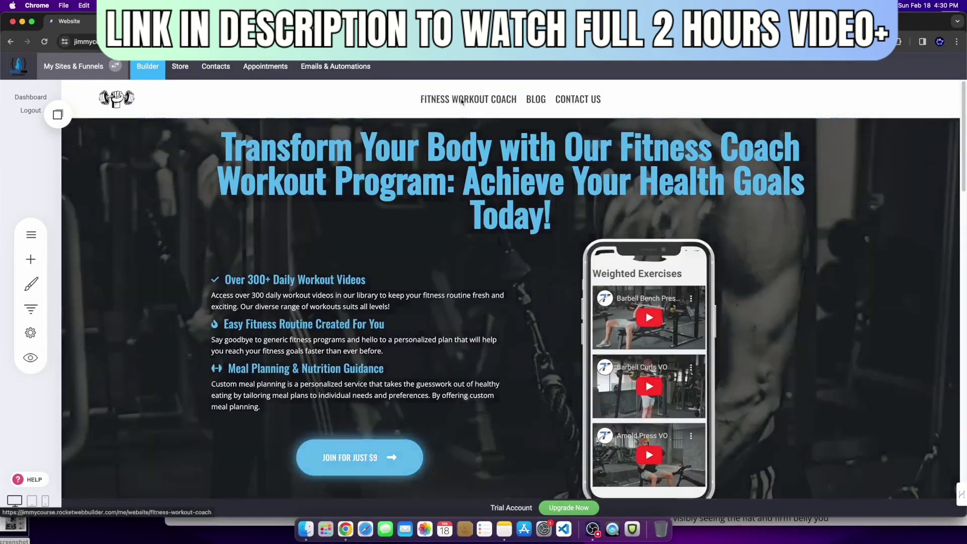
Open the Fitness Workout Coach sales page, scroll through it, and bring OBS Studio forward.
click(461, 99)
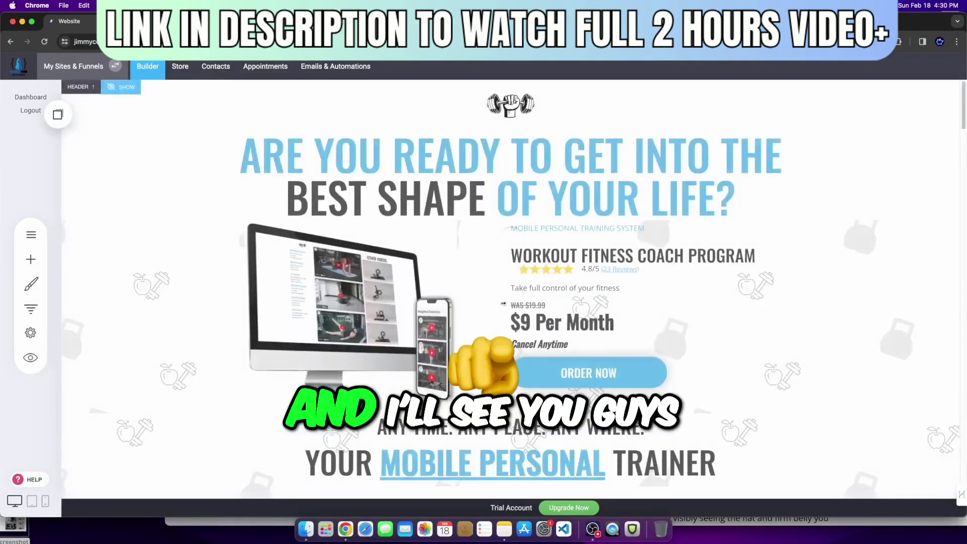
scroll(801, 375, down, 12)
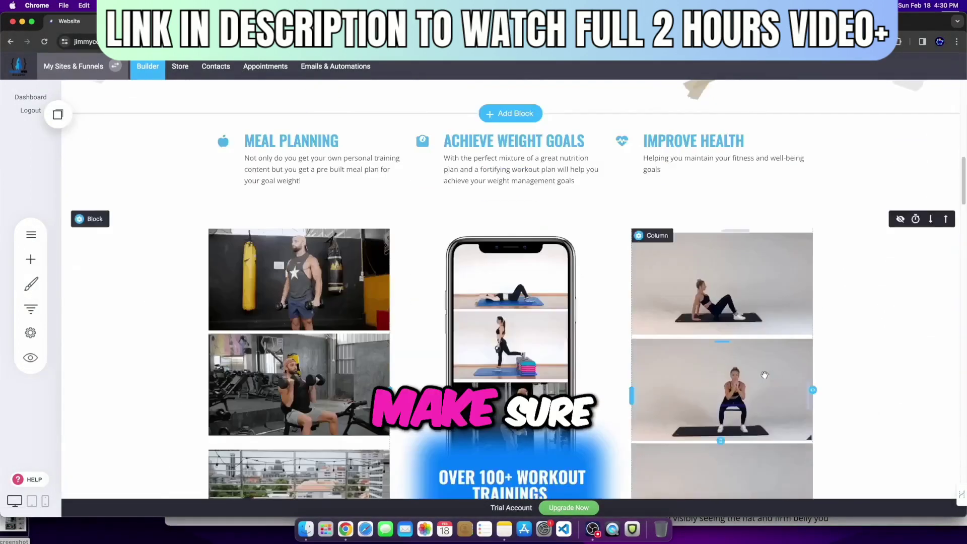
scroll(763, 381, down, 10)
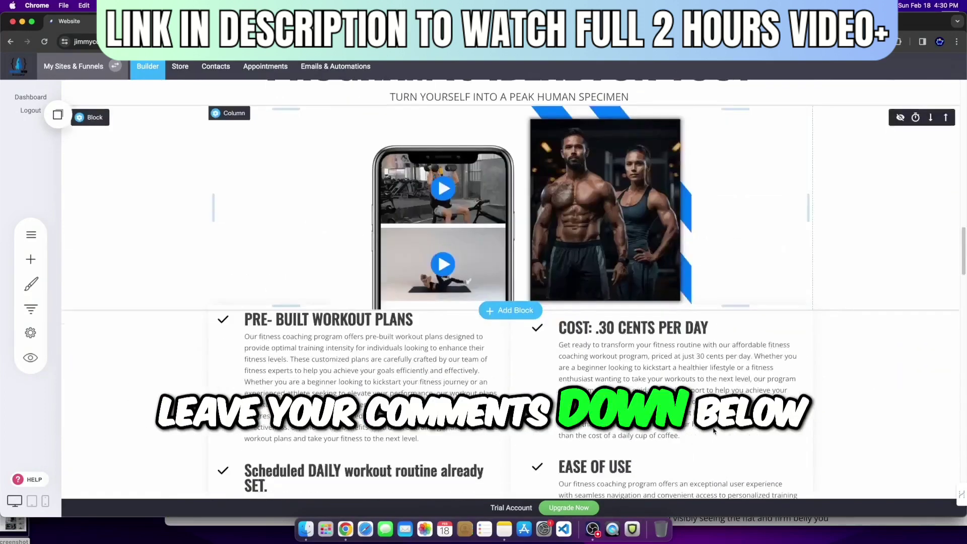
click(593, 526)
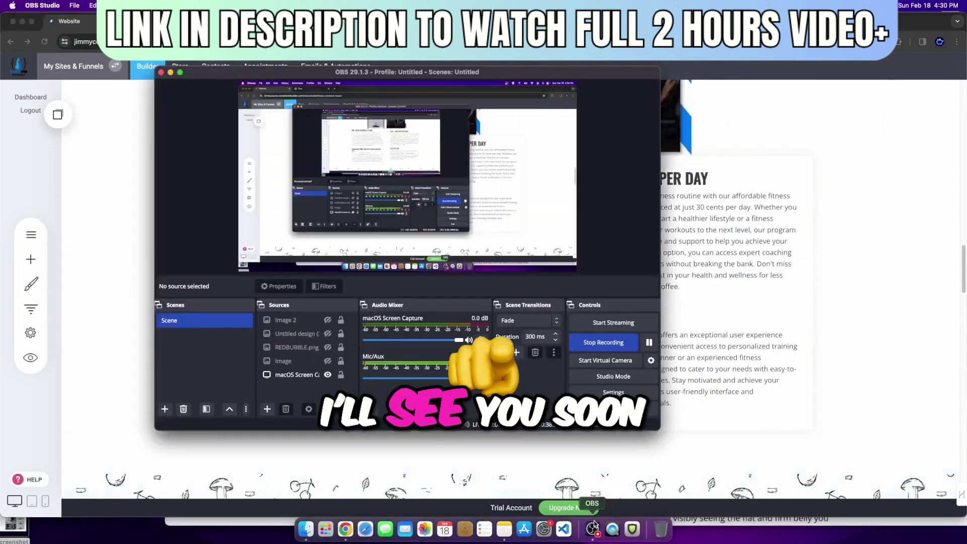